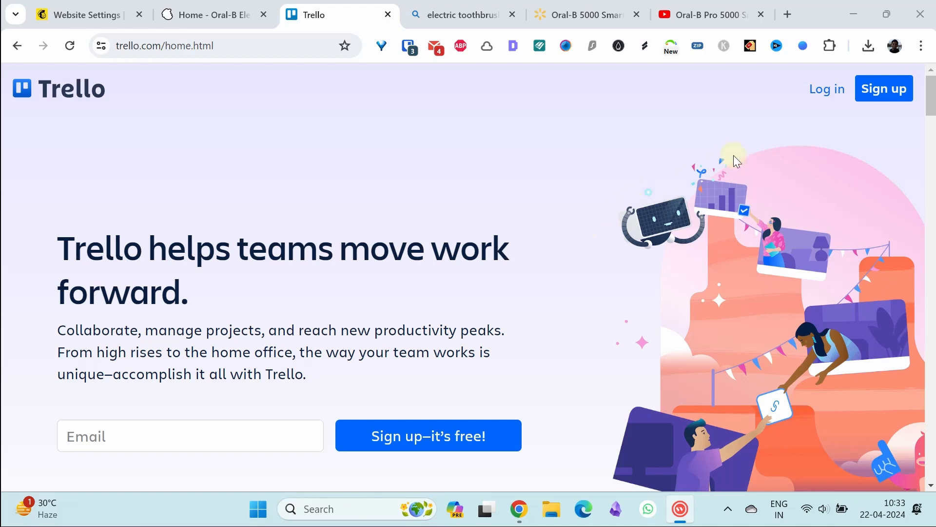
Start a new Trello account sign-up and submit your email address
click(891, 96)
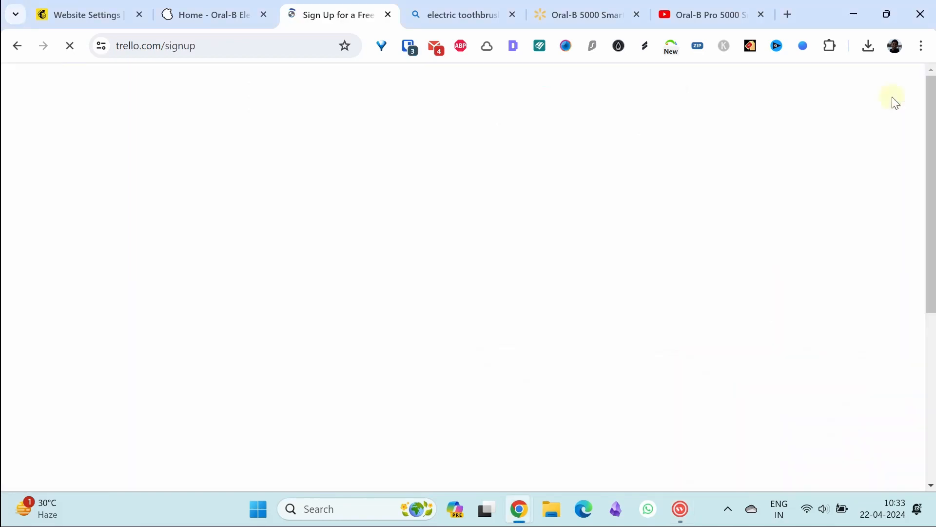
drag(930, 201, 916, 242)
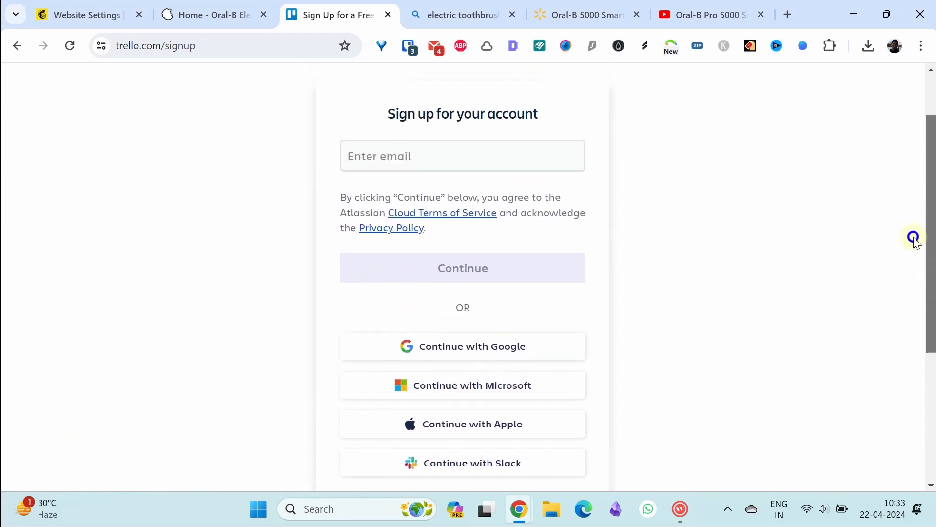
click(444, 156)
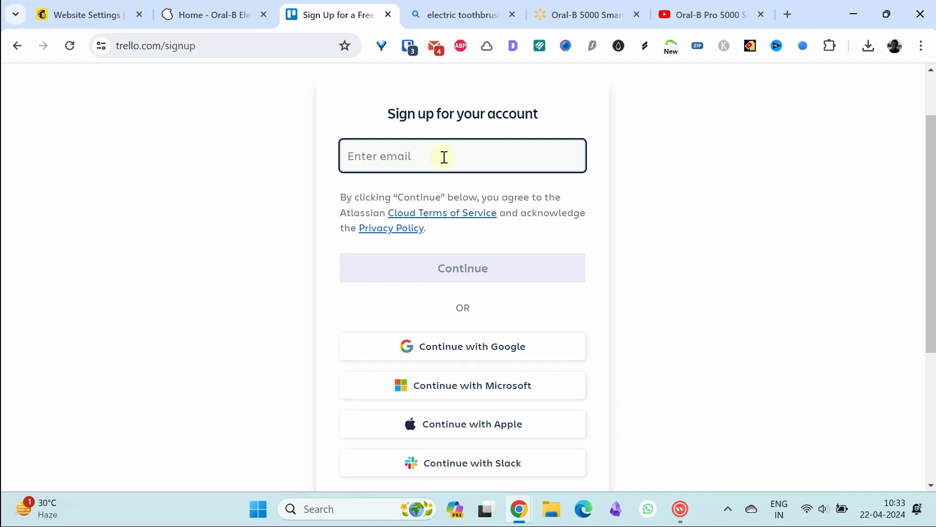
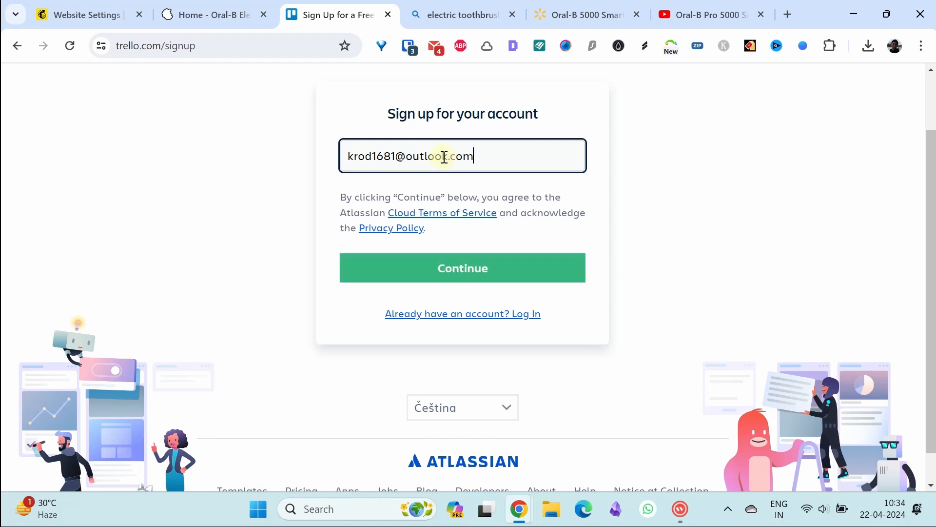
click(464, 263)
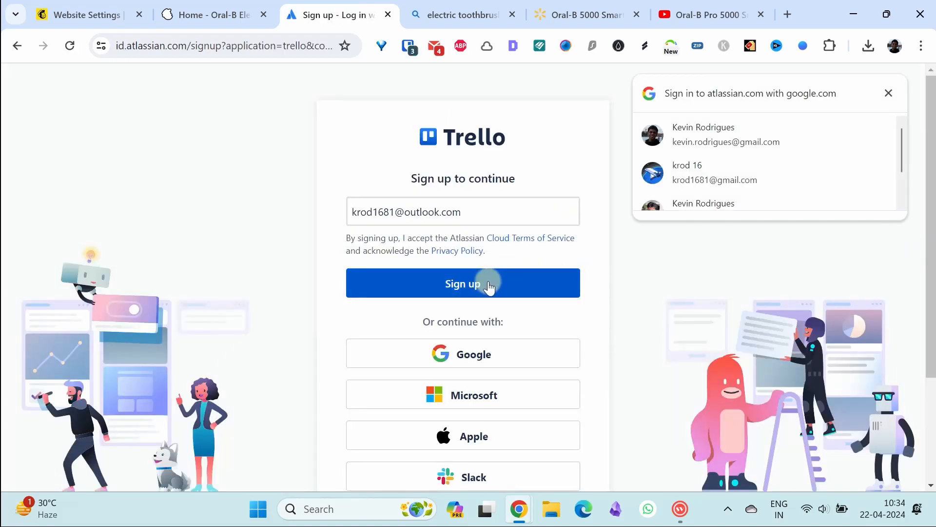
Submit the sign-up, choose 'Manage team projects', and skip the rest of the onboarding question
click(488, 283)
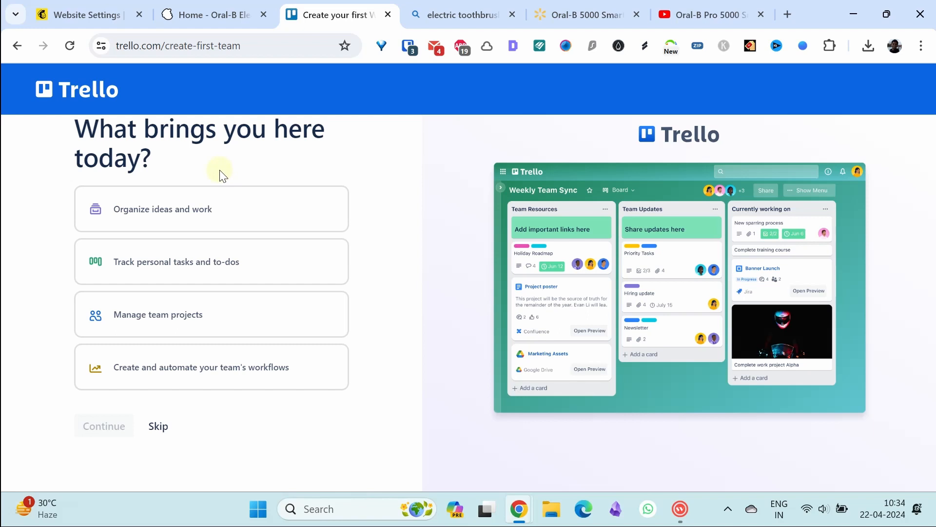
click(204, 318)
click(238, 425)
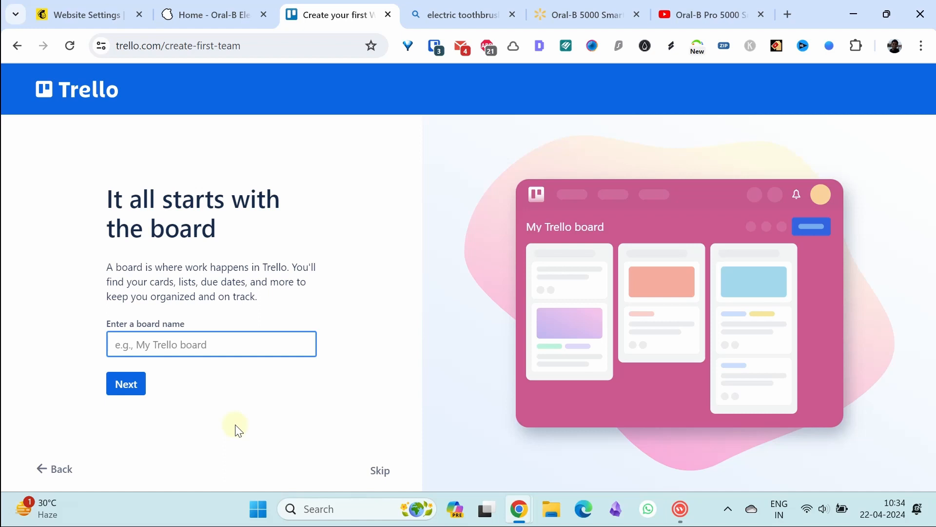
Name the first board 'Project 1'
text(Project 1)
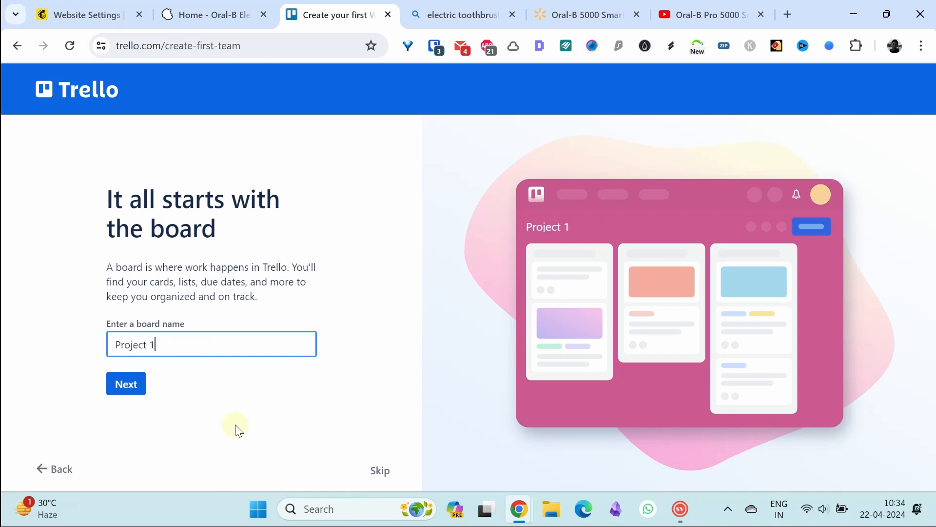
click(131, 390)
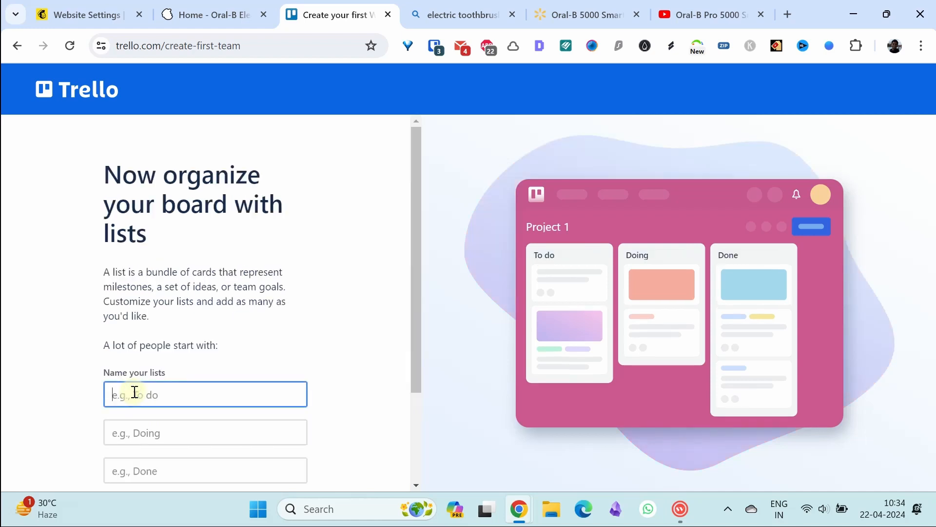
drag(416, 281, 418, 333)
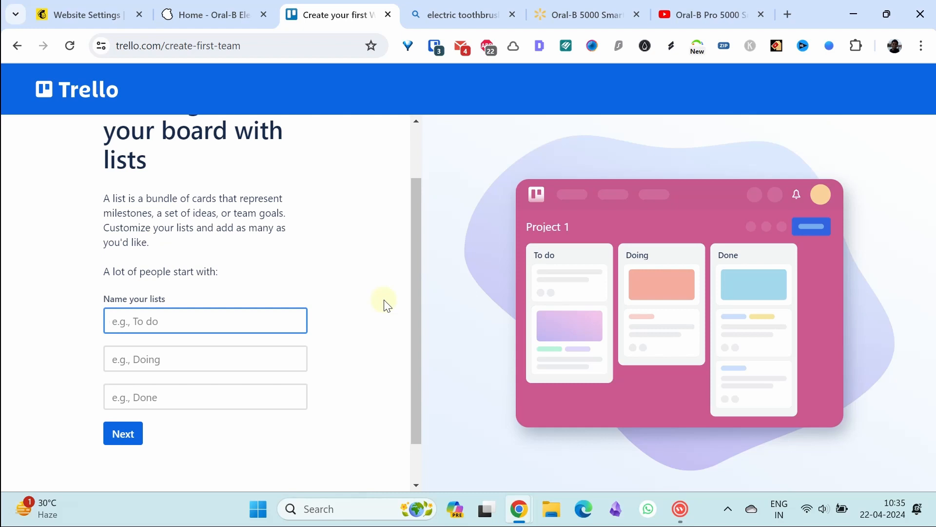
Name the board's three lists To do, Doing and Done
text(To do)
click(281, 350)
text(Doing)
click(246, 401)
text(Done)
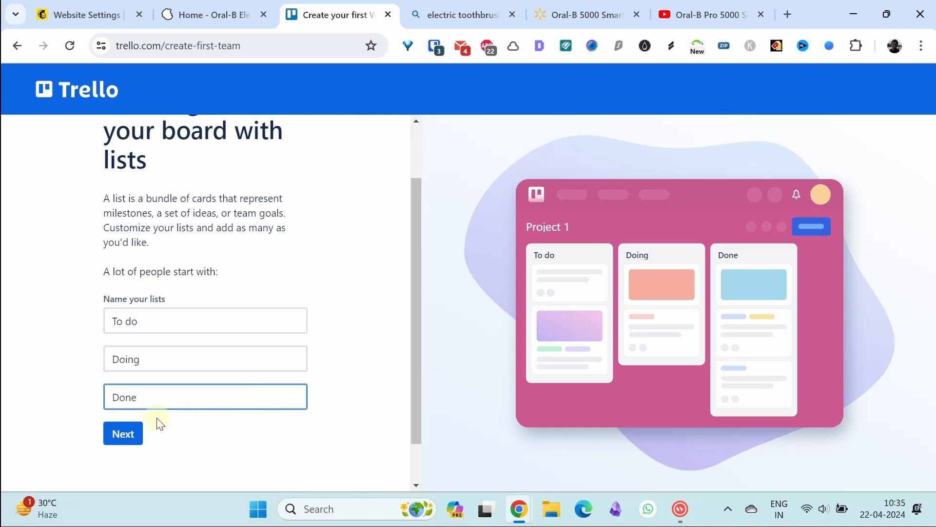
click(126, 432)
drag(411, 226, 362, 255)
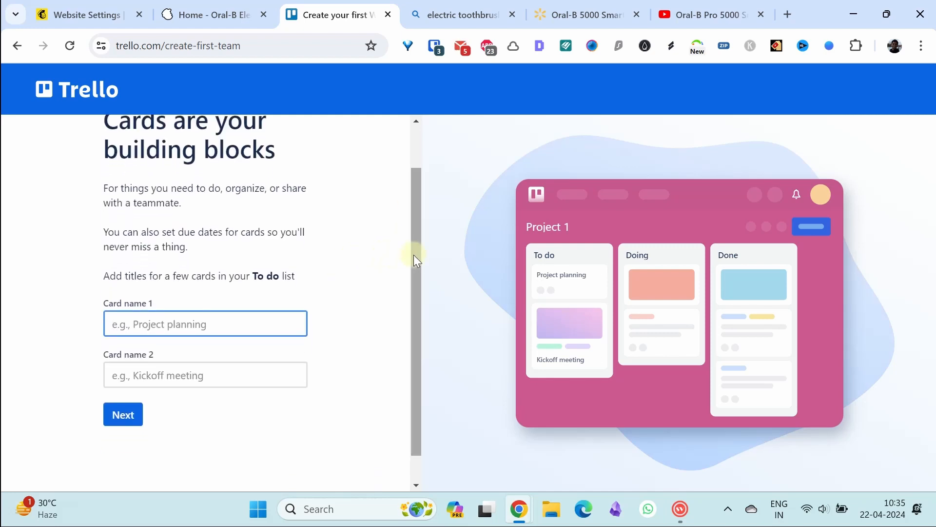
Accept the suggested starter card names and continue through setup
drag(413, 255, 413, 233)
scroll(126, 397, down, 1)
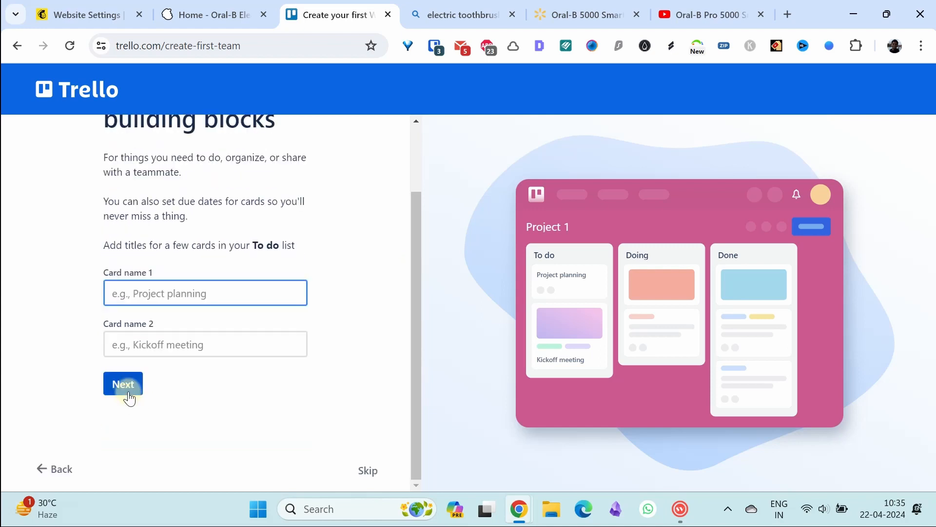
click(128, 390)
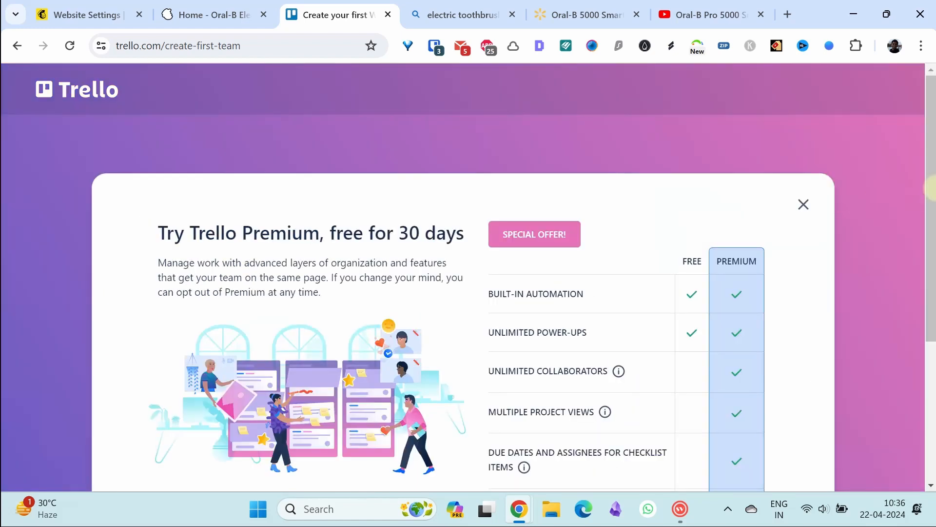
Use the Verify your email link in the 'Verify your email for Trello' message
drag(932, 188, 931, 278)
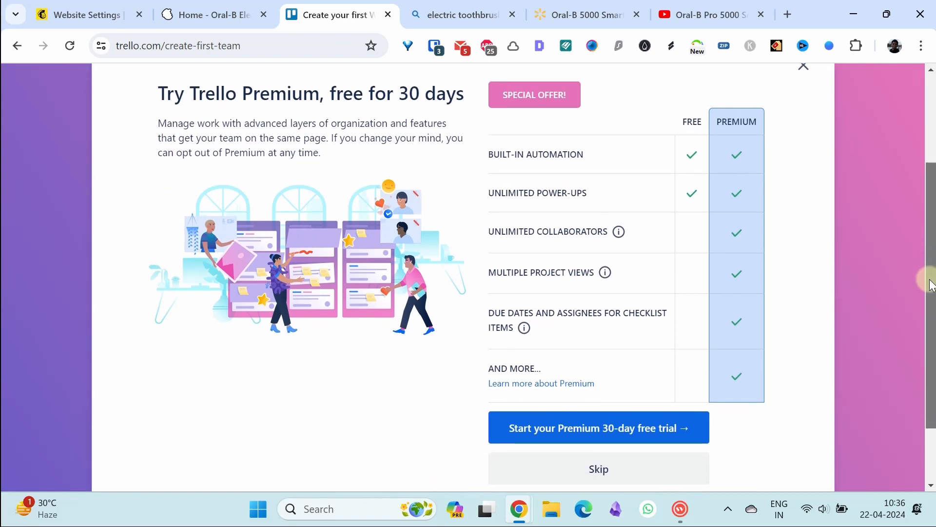
drag(932, 285, 918, 238)
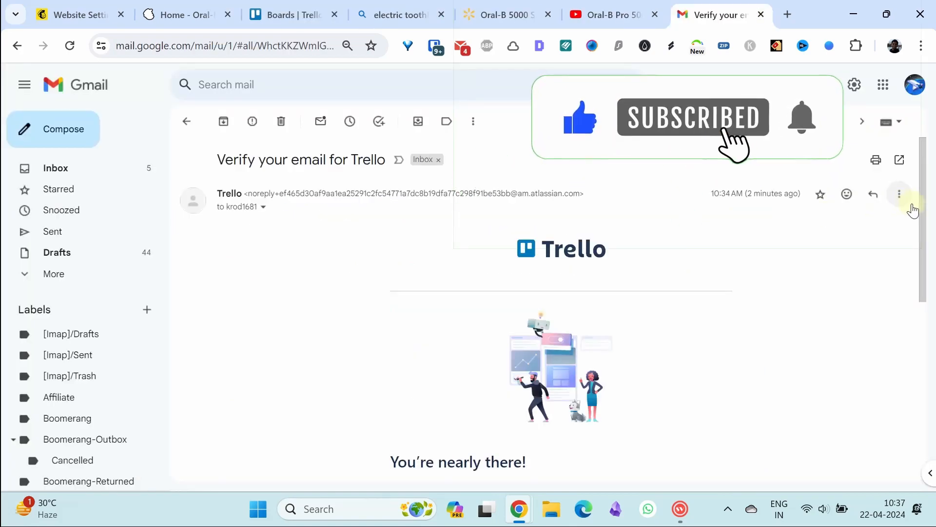
drag(921, 207, 930, 314)
click(453, 358)
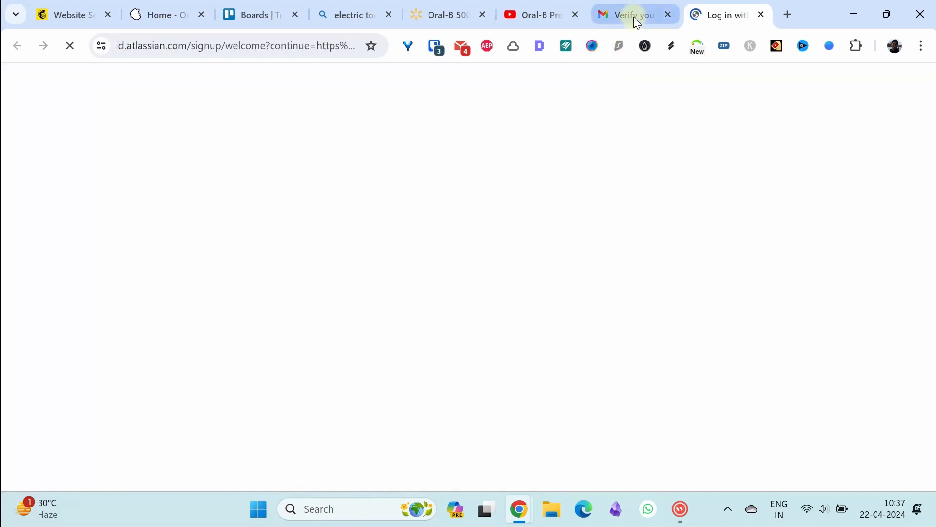
Enter your full name and an account password to complete setup
text(Kevin R)
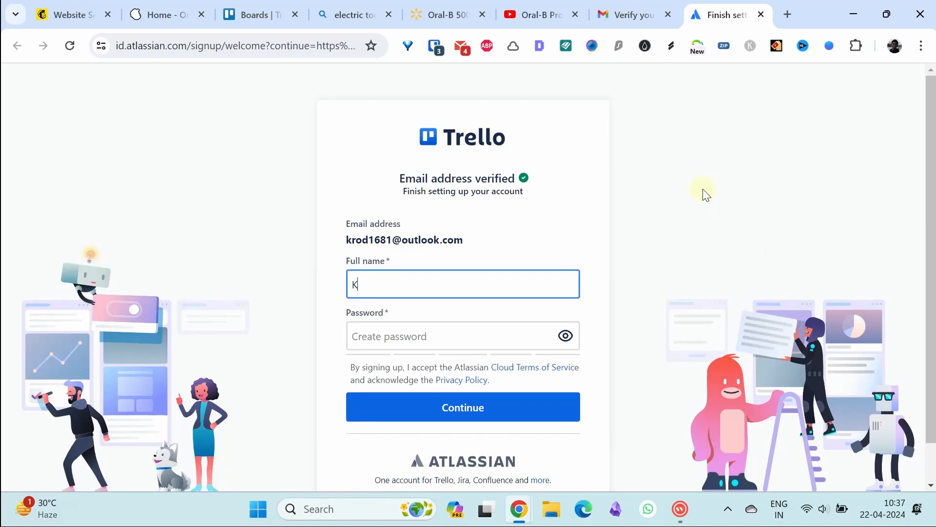
click(488, 336)
text(••••••••••••)
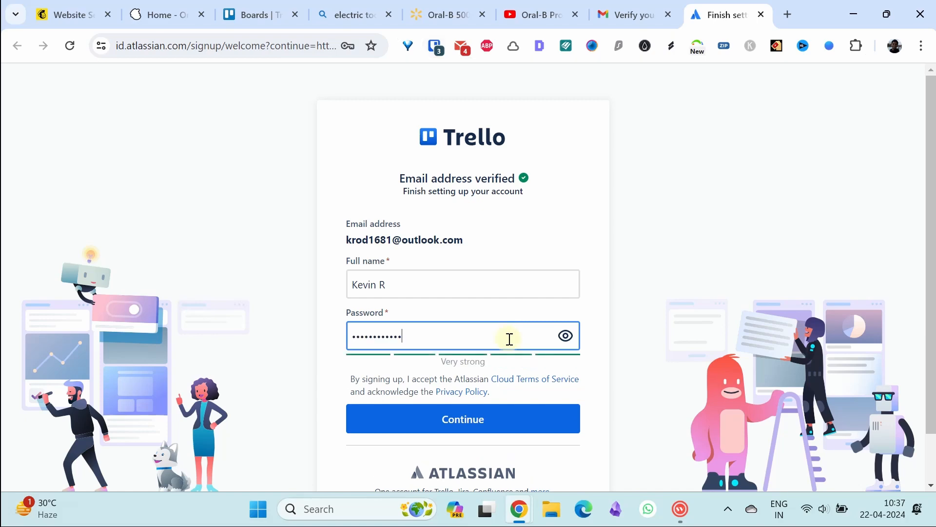
click(465, 420)
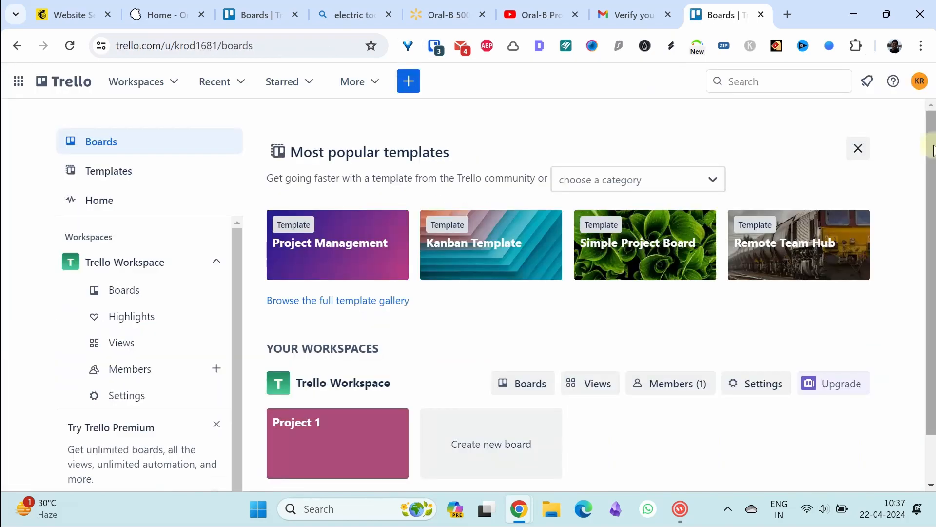
Open the Project 1 board from your workspace's boards
click(174, 92)
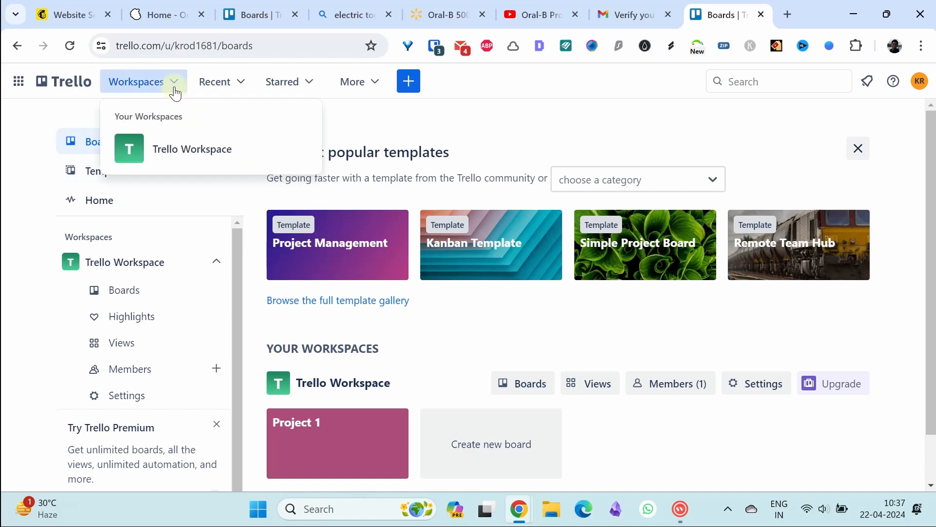
click(175, 92)
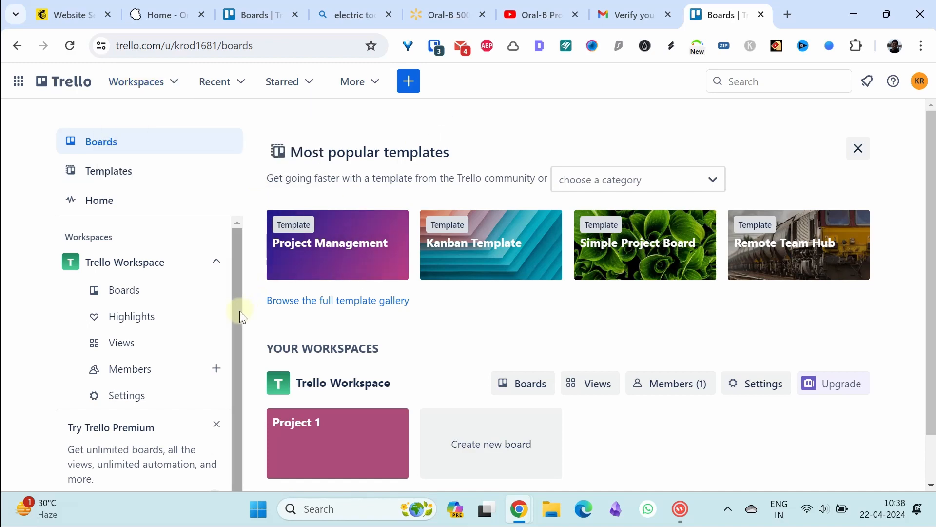
drag(239, 311, 235, 335)
drag(931, 244, 935, 300)
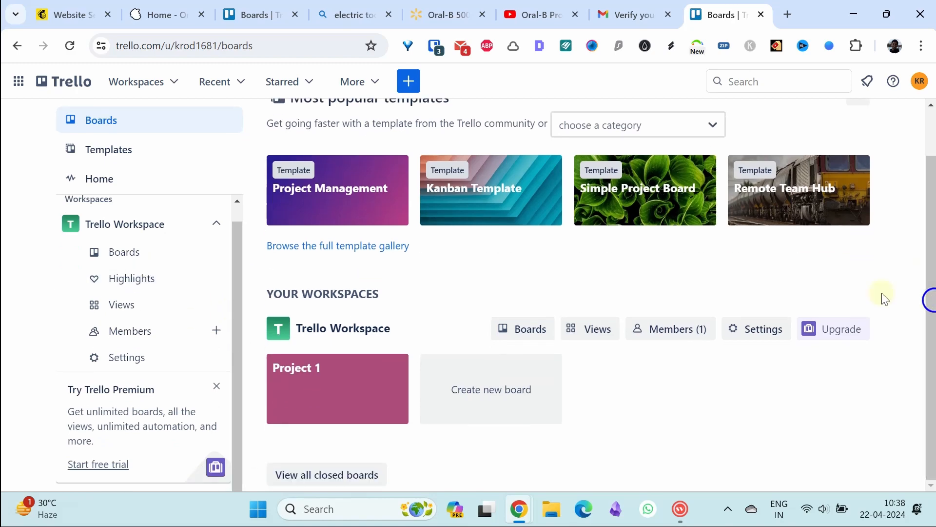
click(305, 372)
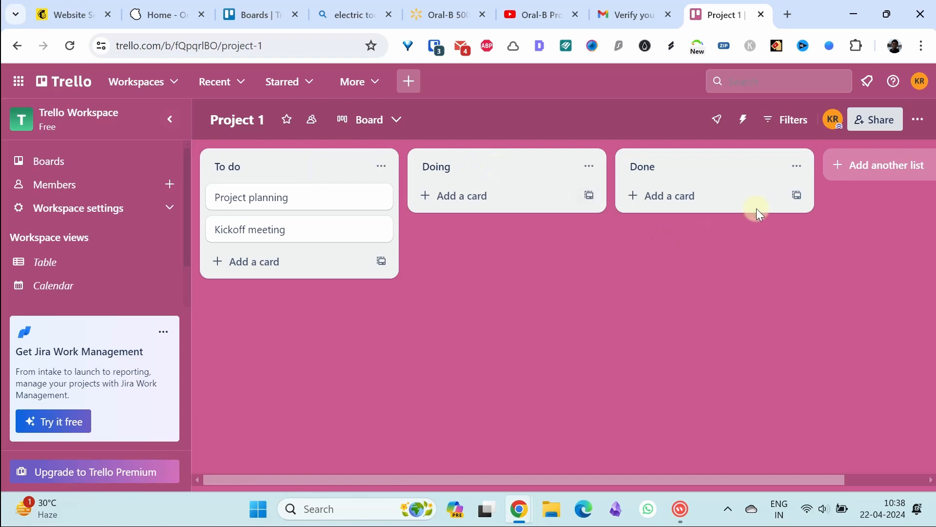
Add a new 'On hold' list to the Project 1 board
click(871, 169)
text(O)
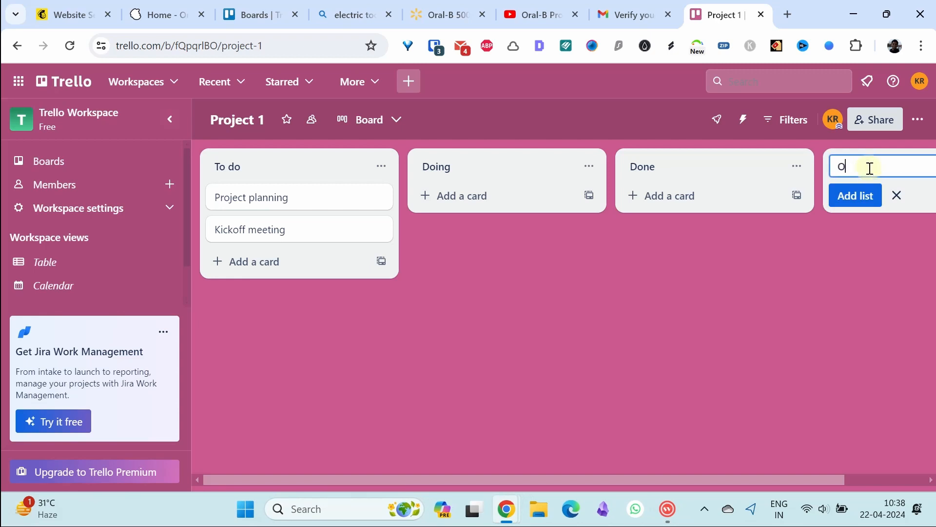
text(n hold)
click(858, 197)
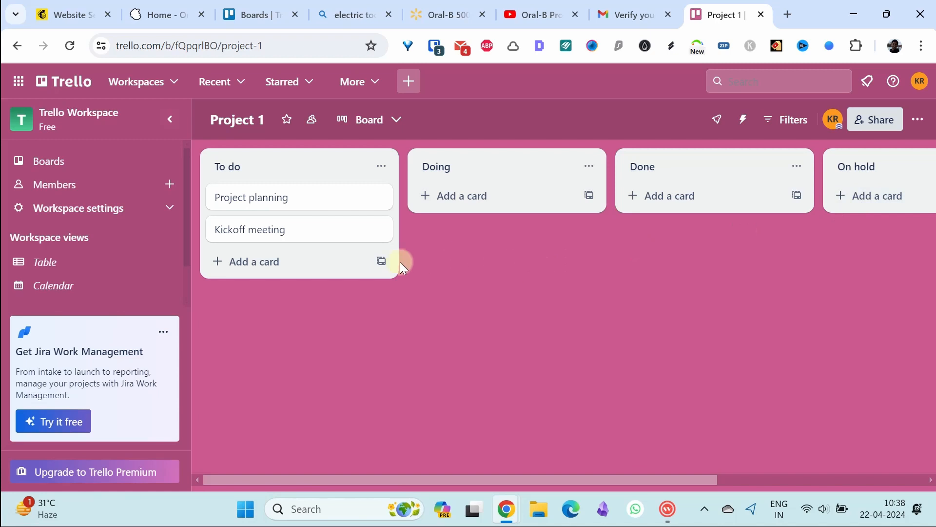
Add cards 'New task 1' and 'New task 2' to the To do list
click(279, 264)
text(New task)
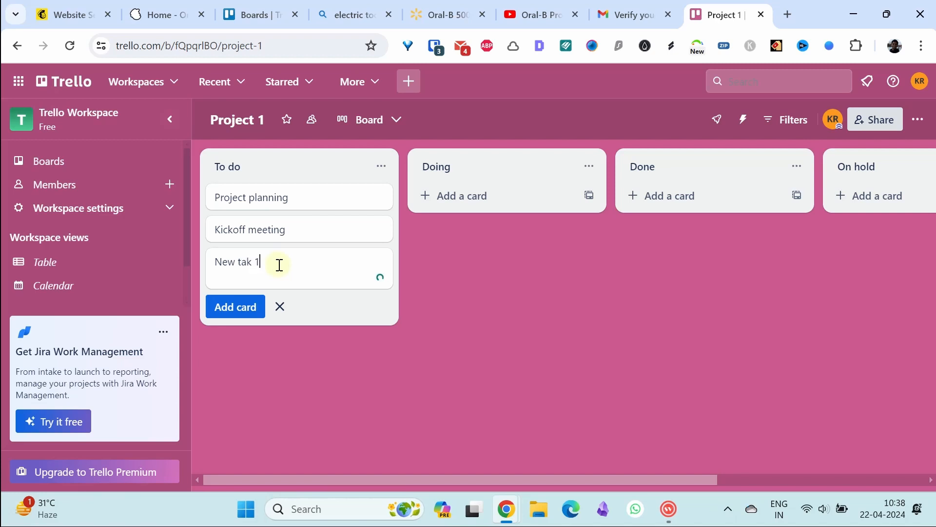
key(BackSpace)
text(sk)
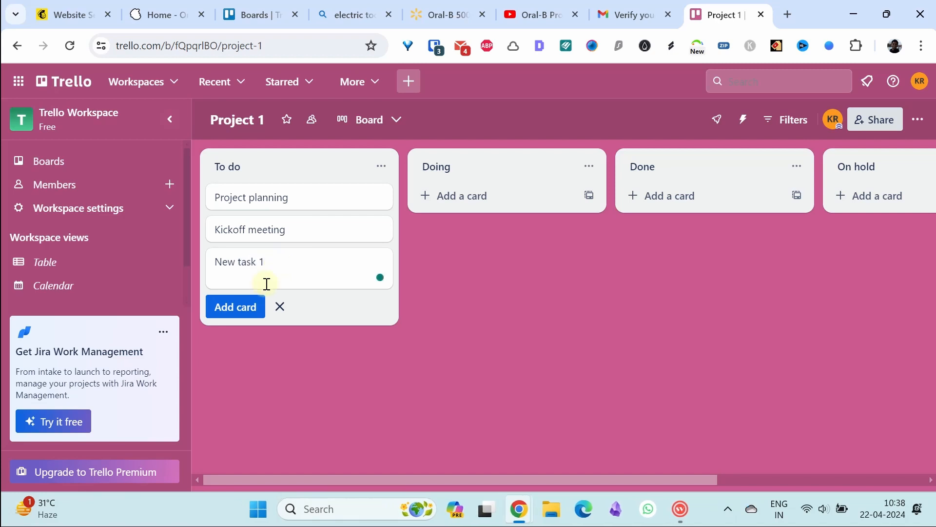
click(227, 309)
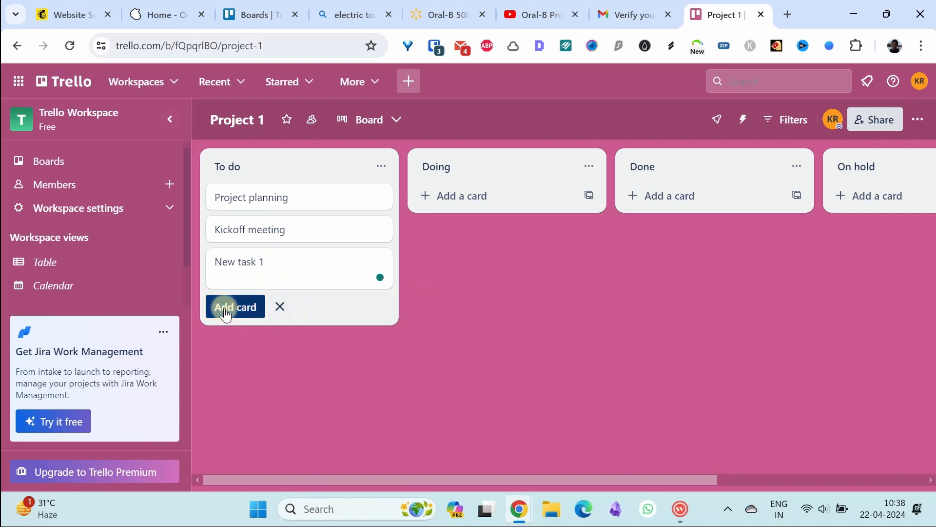
text(T)
key(BackSpace)
text(New task 2)
click(476, 299)
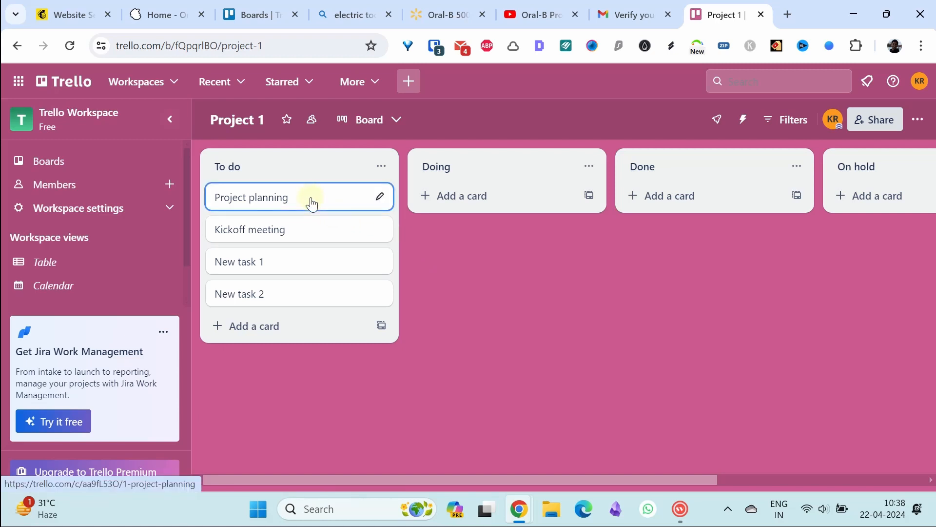
Move the Project planning card into Done, then open the Kickoff meeting card
drag(318, 203, 525, 201)
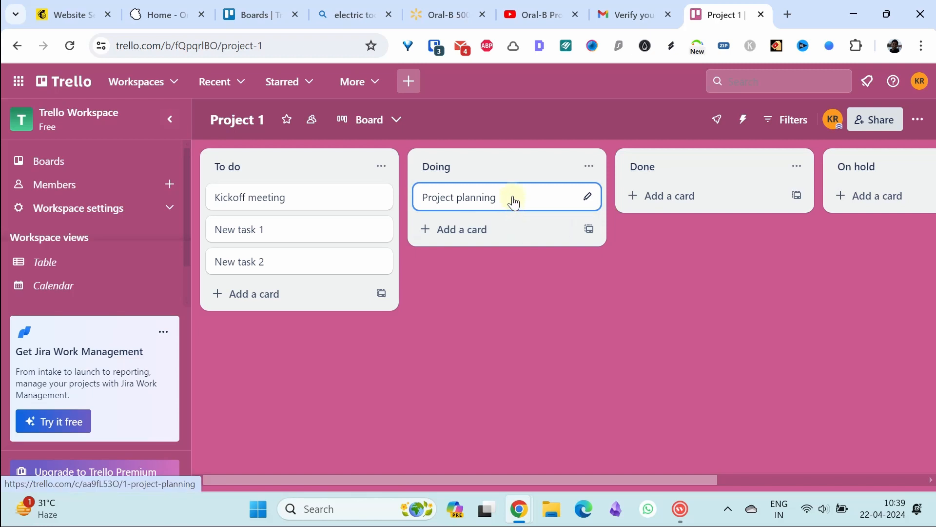
drag(513, 202, 714, 186)
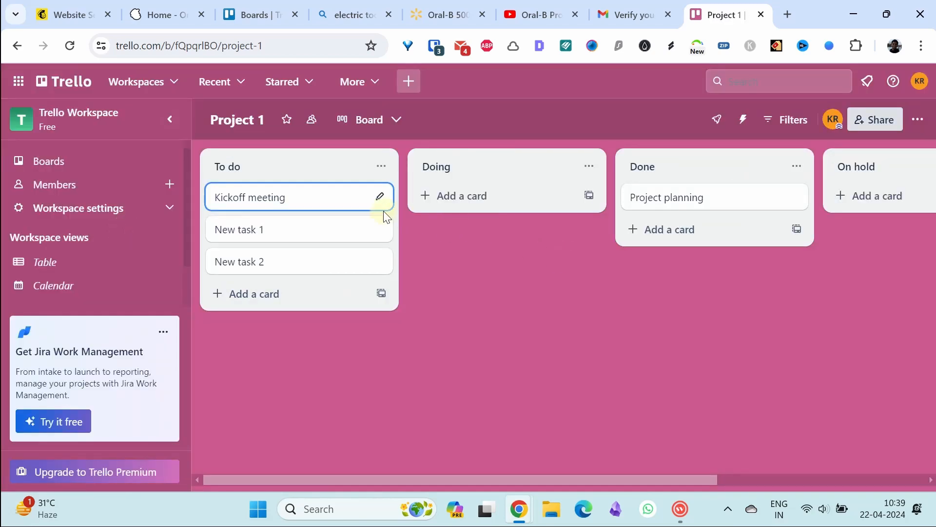
click(266, 195)
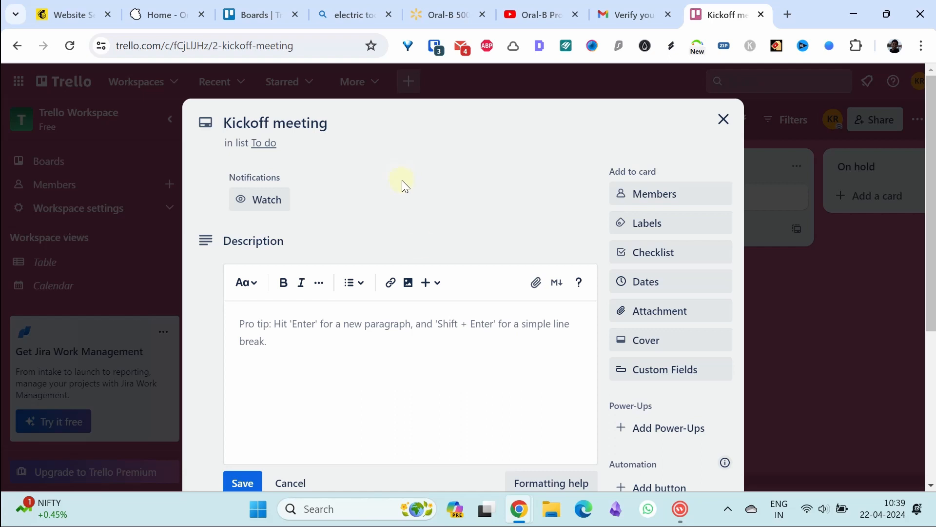
Add yourself as a member of the Kickoff meeting card
click(430, 335)
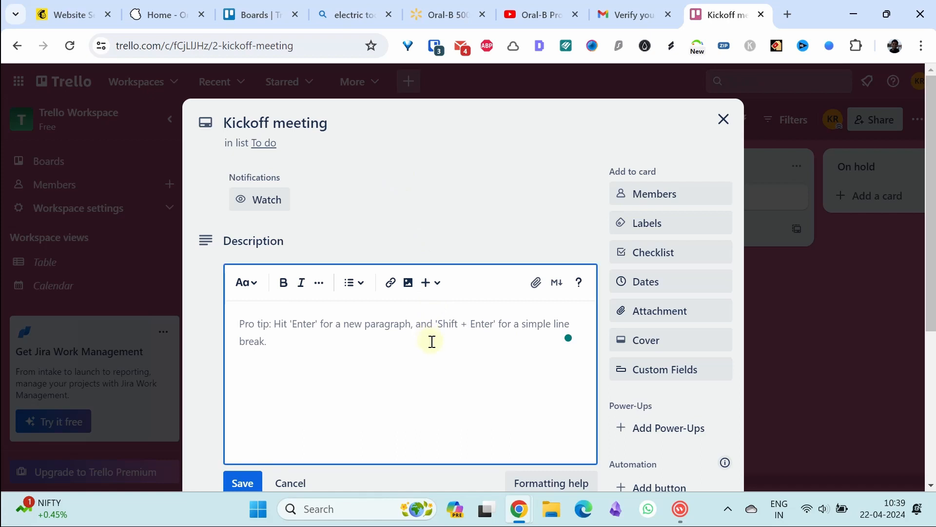
click(657, 195)
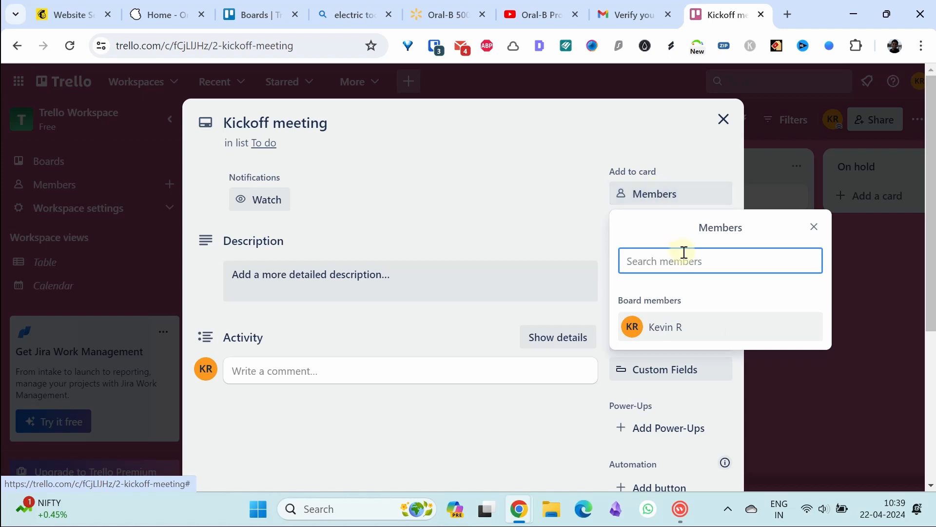
click(665, 331)
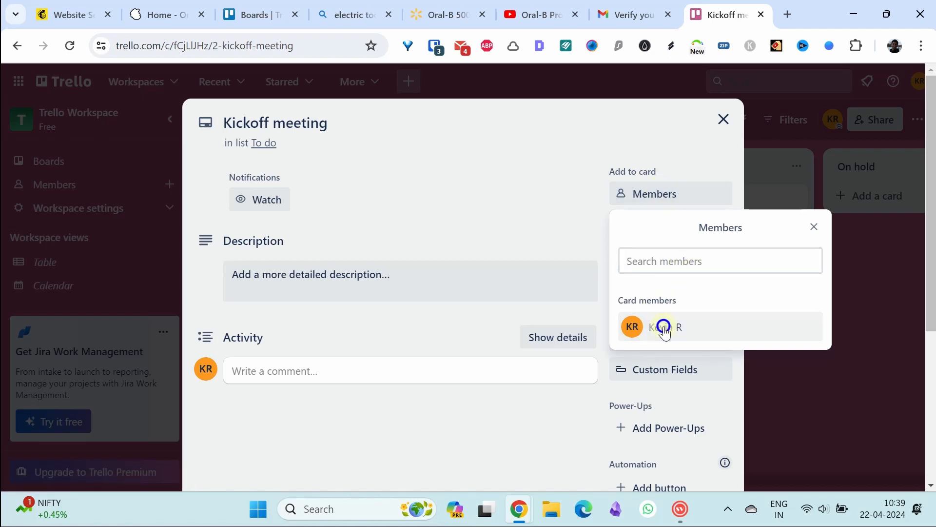
click(537, 206)
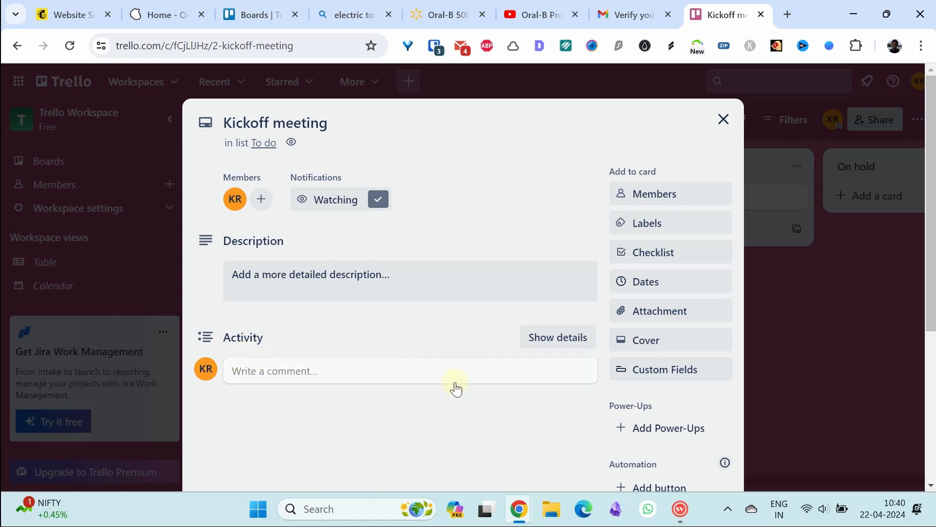
Set the card's due date to Apr 24 at 10:40 AM
click(660, 281)
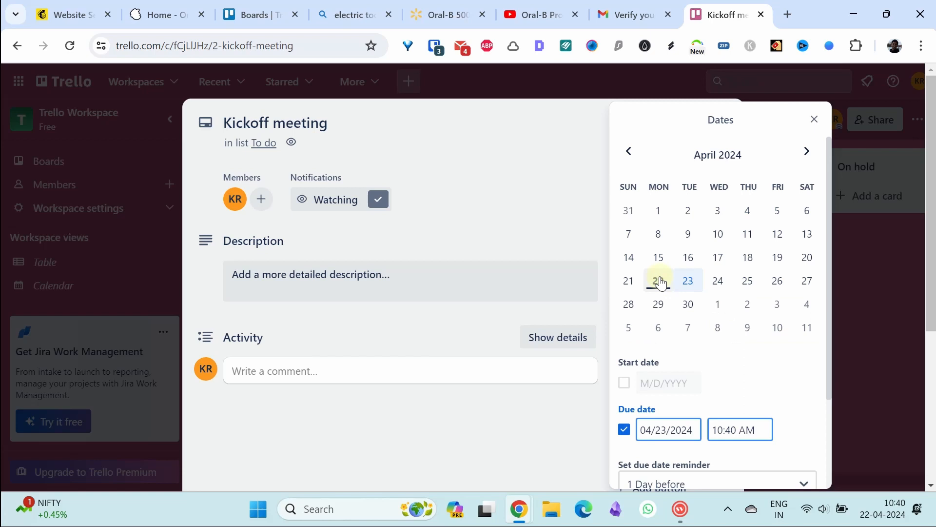
click(718, 281)
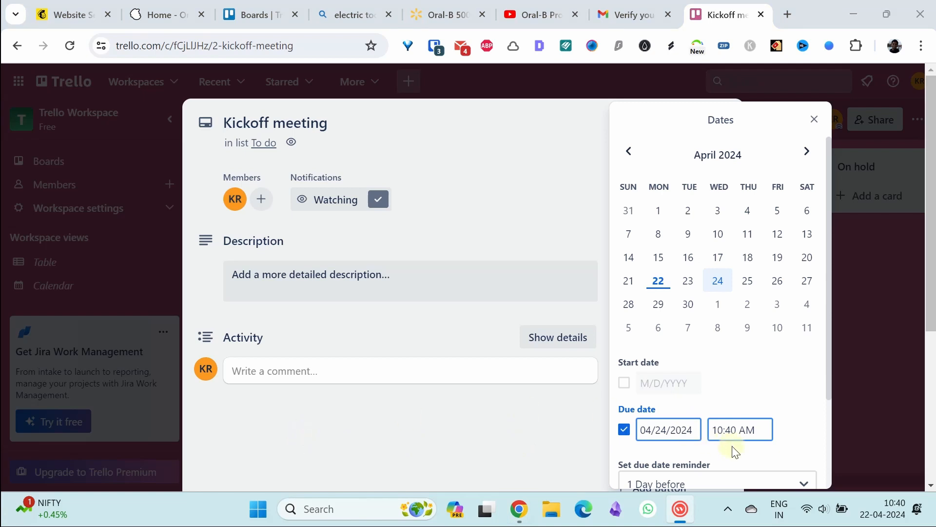
drag(828, 378, 828, 450)
click(710, 443)
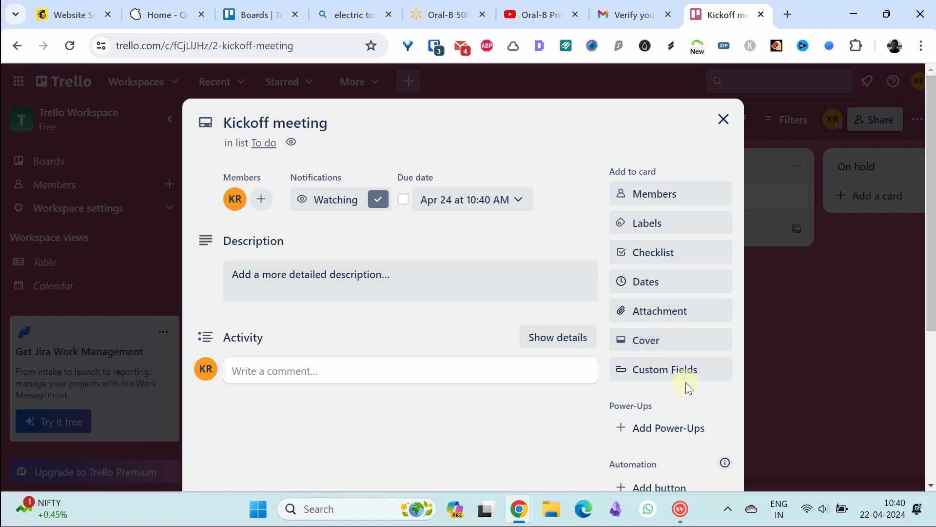
click(648, 253)
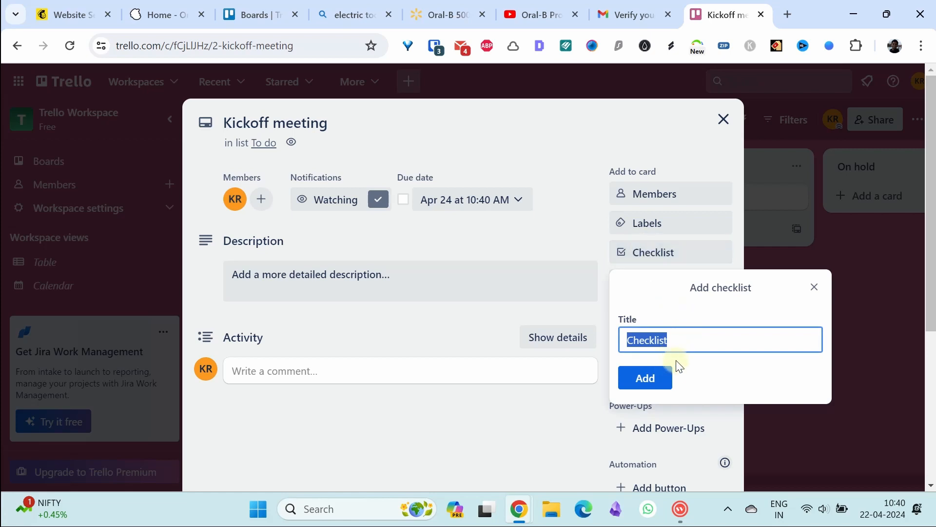
Create a checklist with Arrange notes, Record minutes of meeting and Check attendance
click(661, 380)
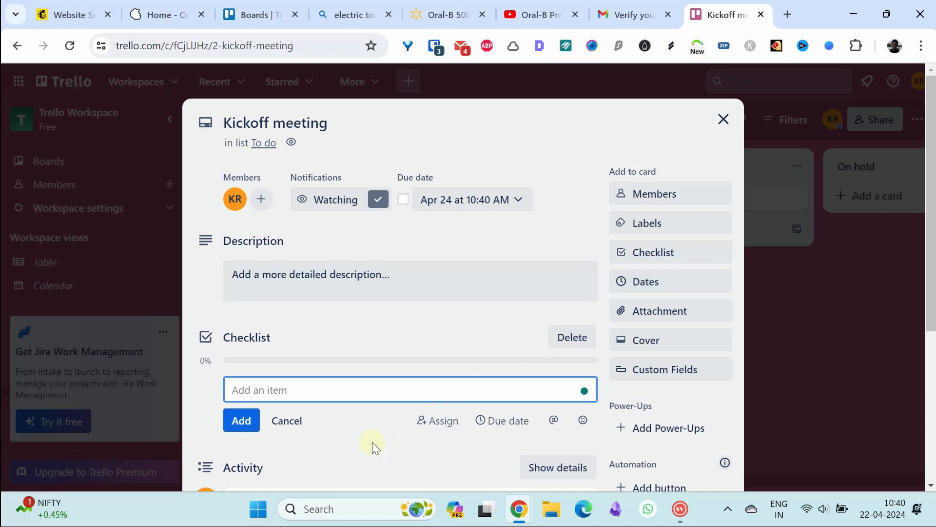
click(440, 387)
text(Arrange notes)
click(243, 421)
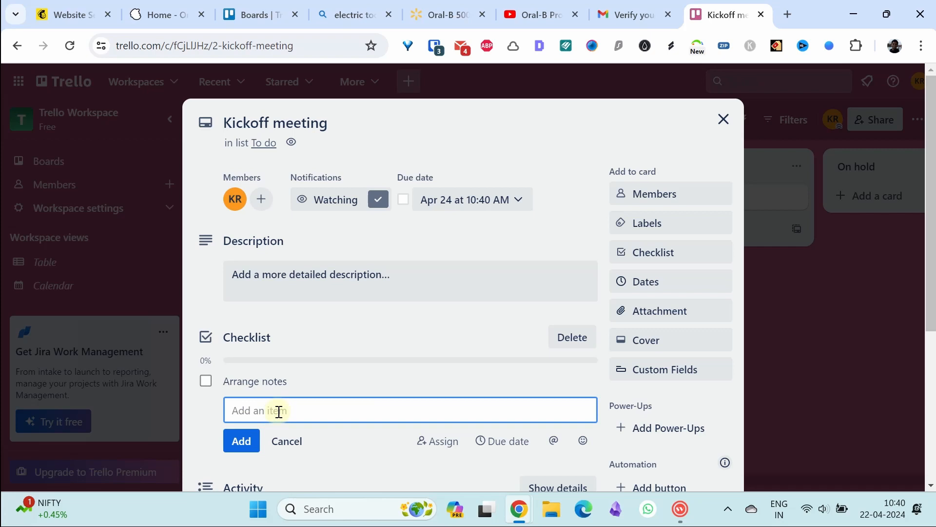
text(Record minutes of meeting)
click(249, 447)
click(260, 434)
text(Checkattendnance)
click(242, 464)
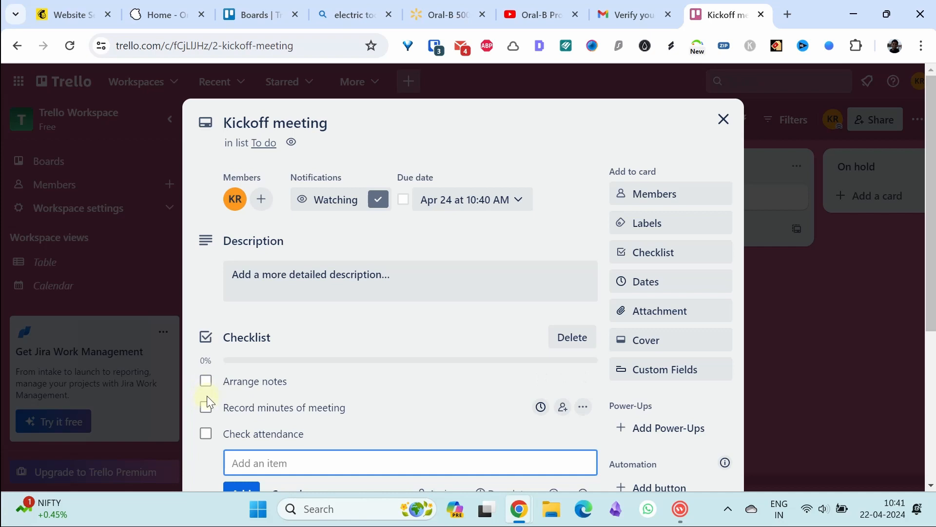
Tick all three checklist items so the checklist reaches 100%
click(206, 383)
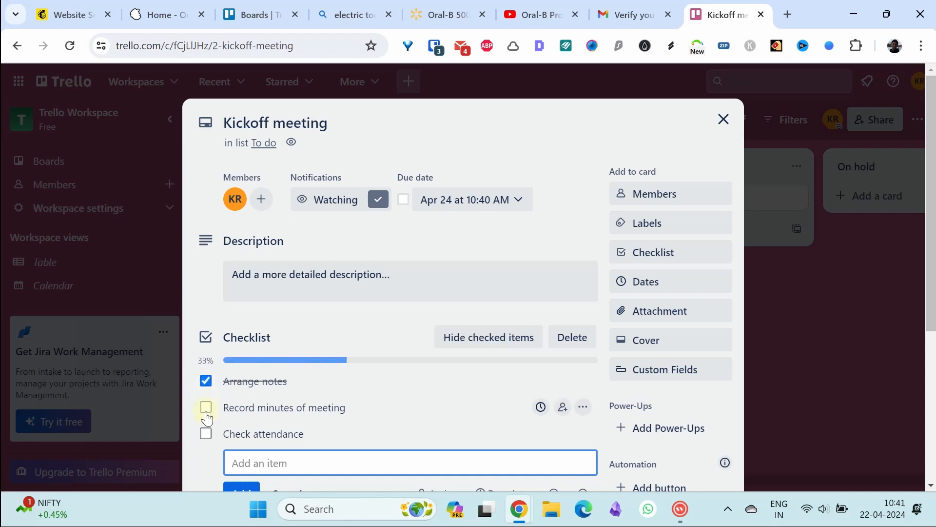
click(206, 408)
click(206, 433)
scroll(671, 338, down, 5)
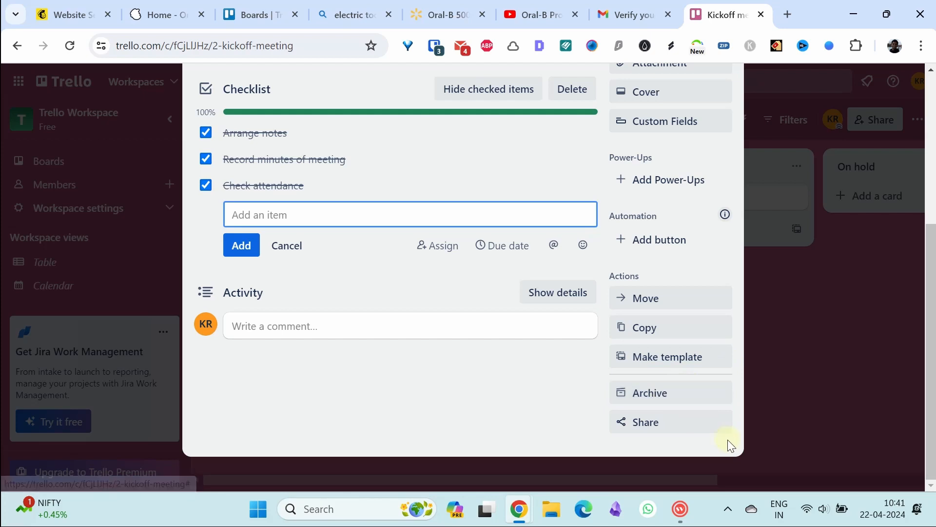
Dismiss the card's sharing options and reopen the Kickoff meeting card
click(647, 422)
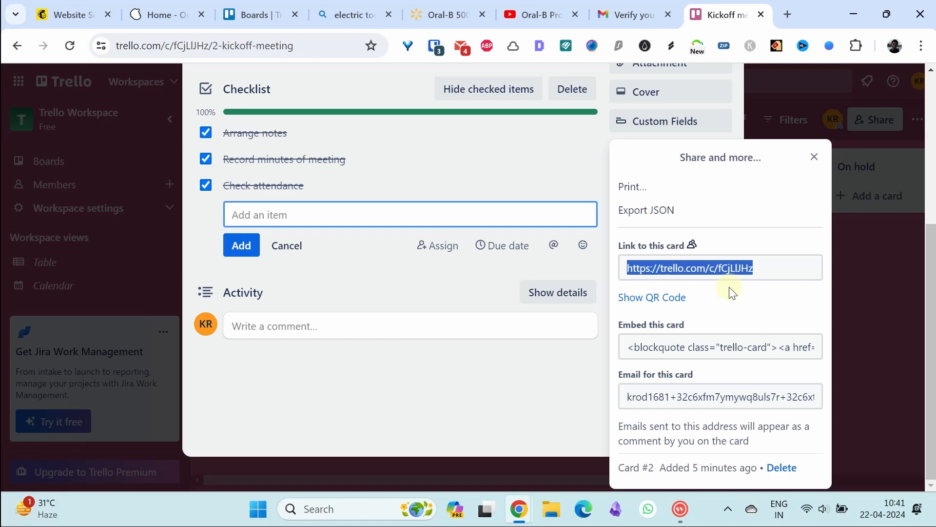
key(Escape)
click(395, 349)
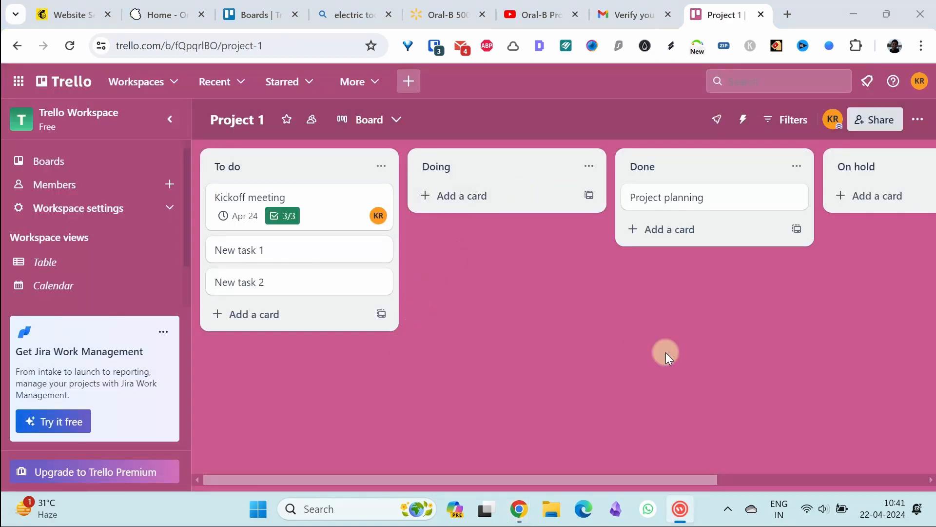
click(309, 199)
scroll(824, 444, down, 1)
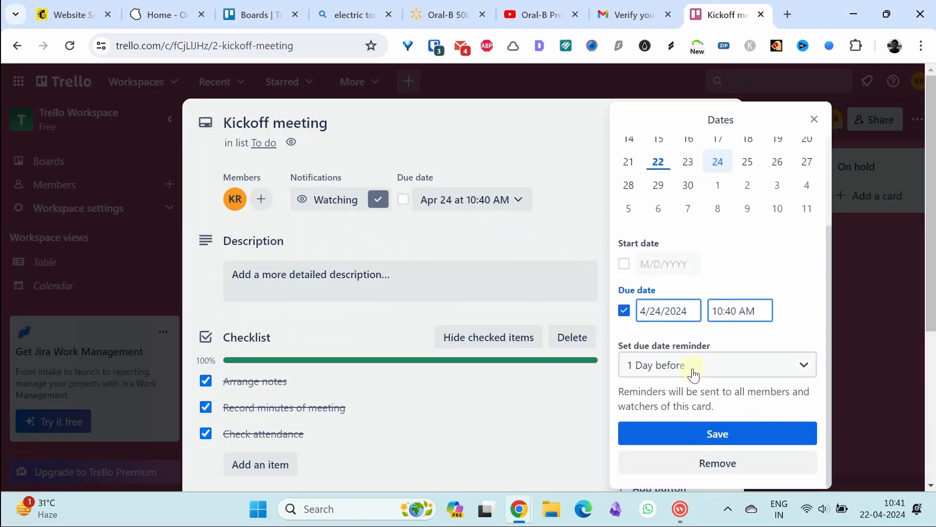
Keep the due-date reminder at 1 Day before, then close the card and open the board menu
click(694, 375)
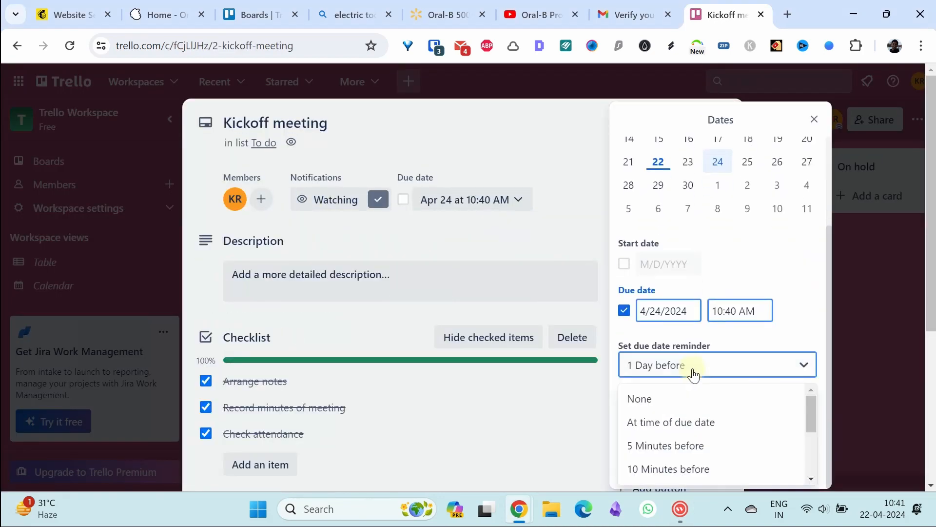
click(782, 336)
click(742, 361)
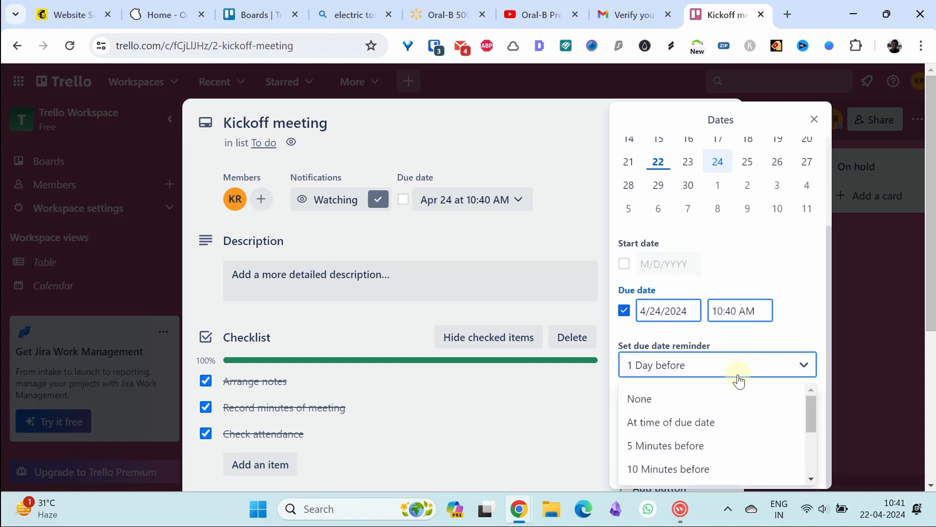
scroll(809, 419, down, 3)
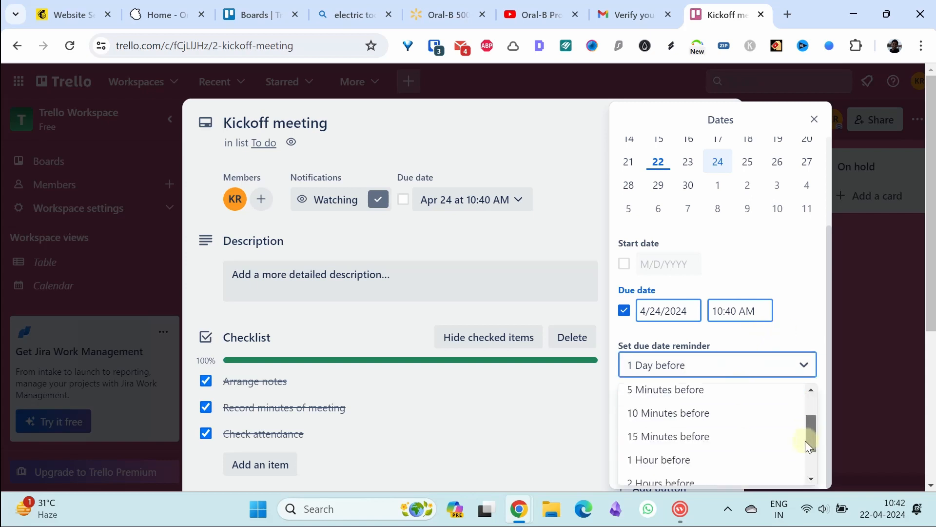
click(791, 299)
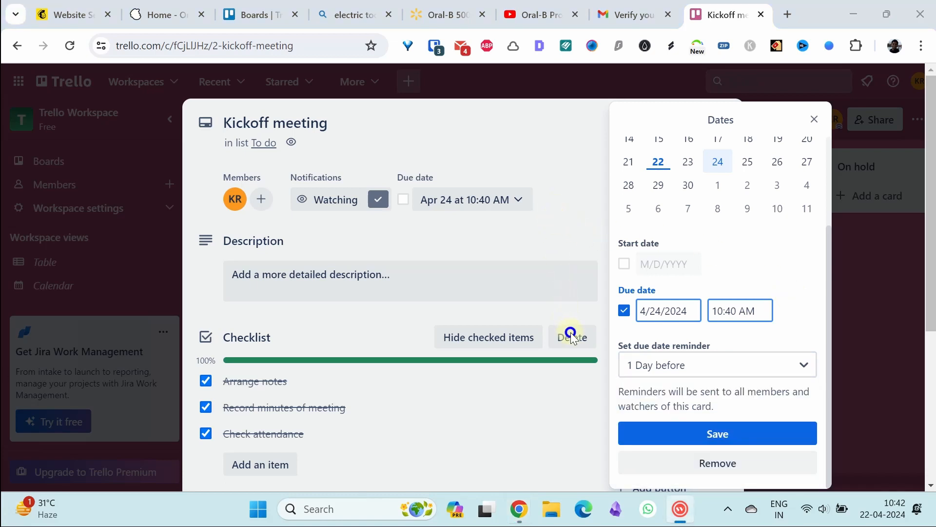
click(816, 127)
click(626, 268)
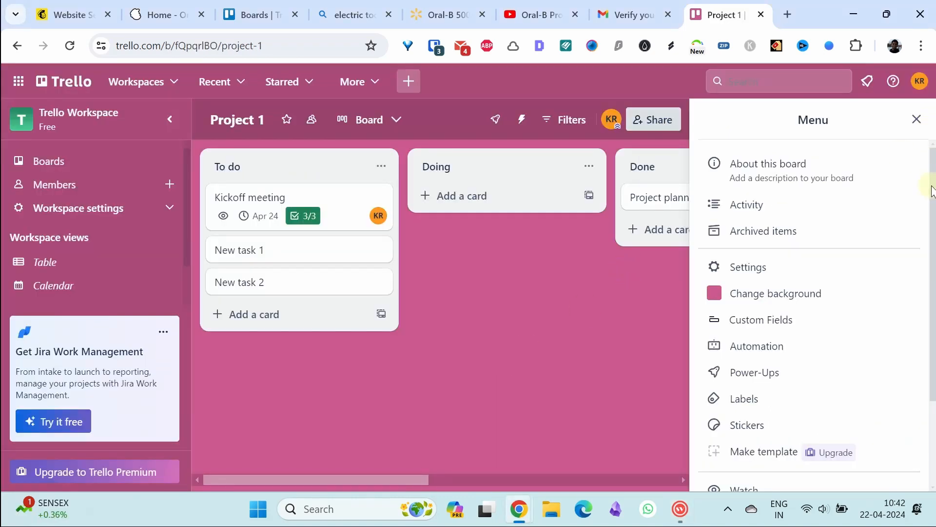
Leave board settings, go to Automation > Rules, and start creating a new rule
drag(931, 191, 932, 222)
click(764, 215)
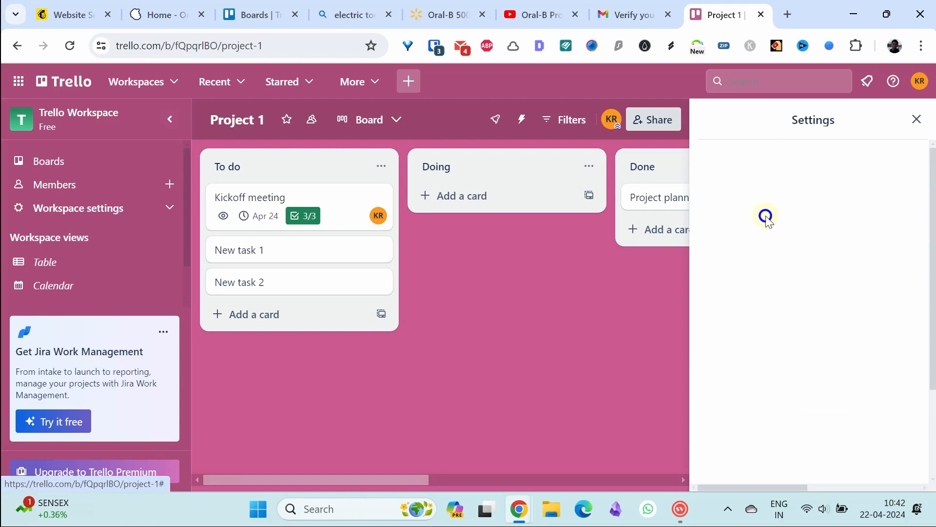
drag(931, 262, 928, 379)
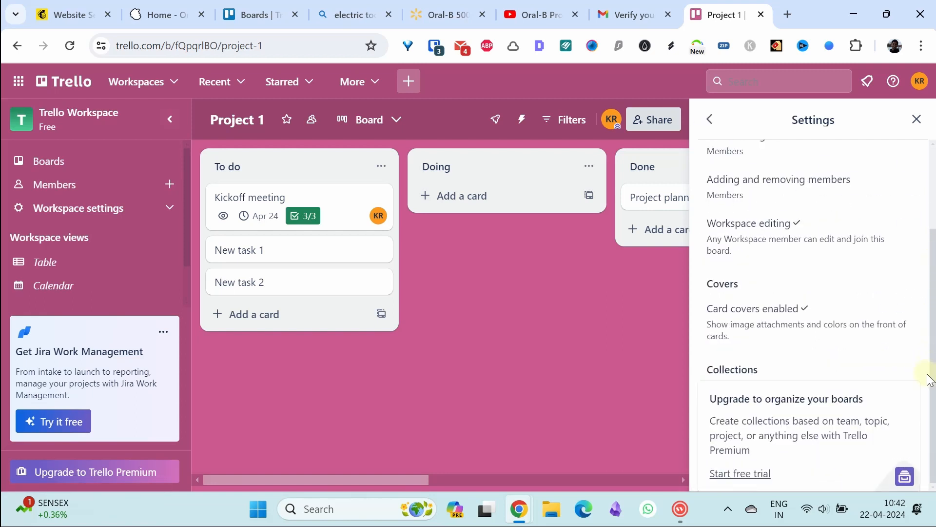
click(710, 120)
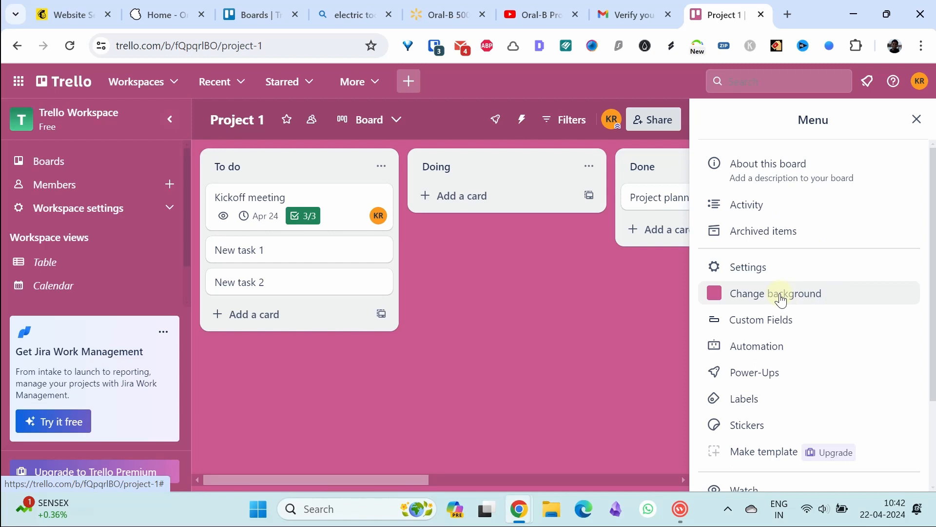
click(754, 355)
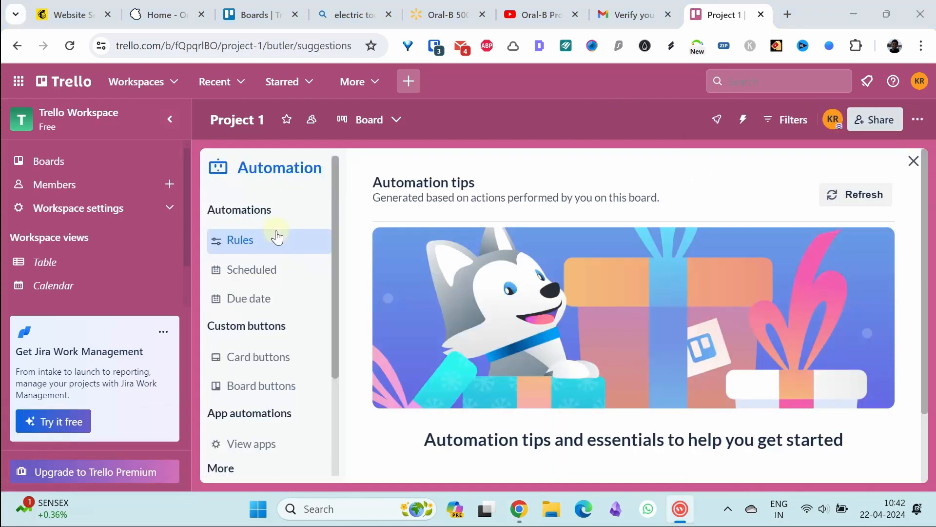
click(276, 237)
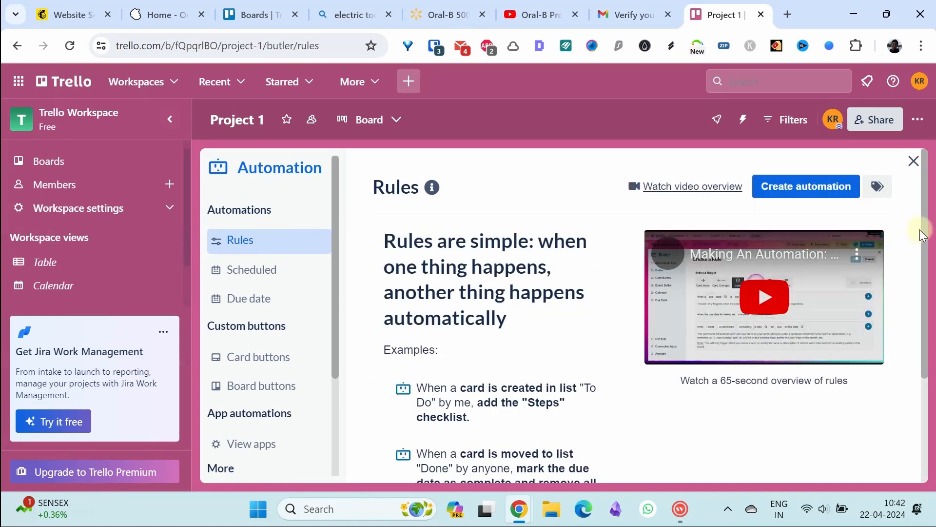
drag(925, 230, 922, 249)
click(809, 161)
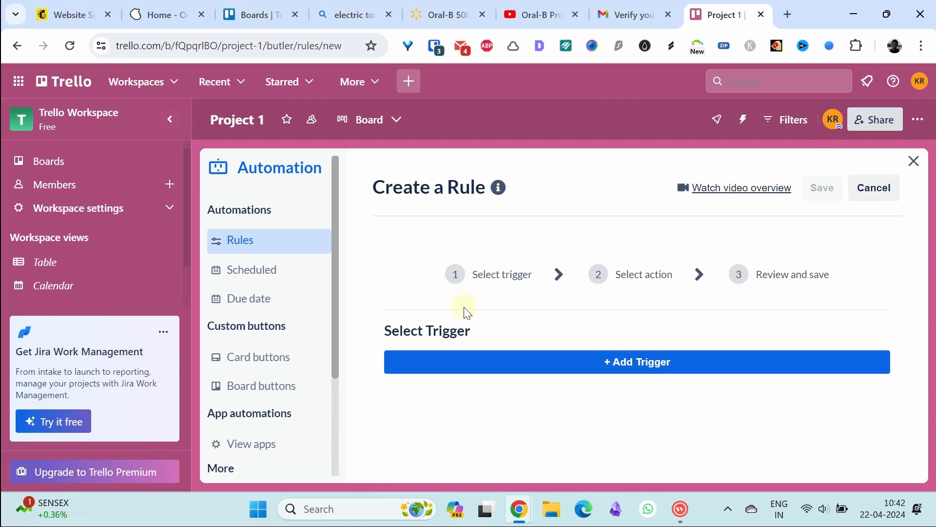
Add a Card Move trigger for cards moved into the Doing list
click(651, 376)
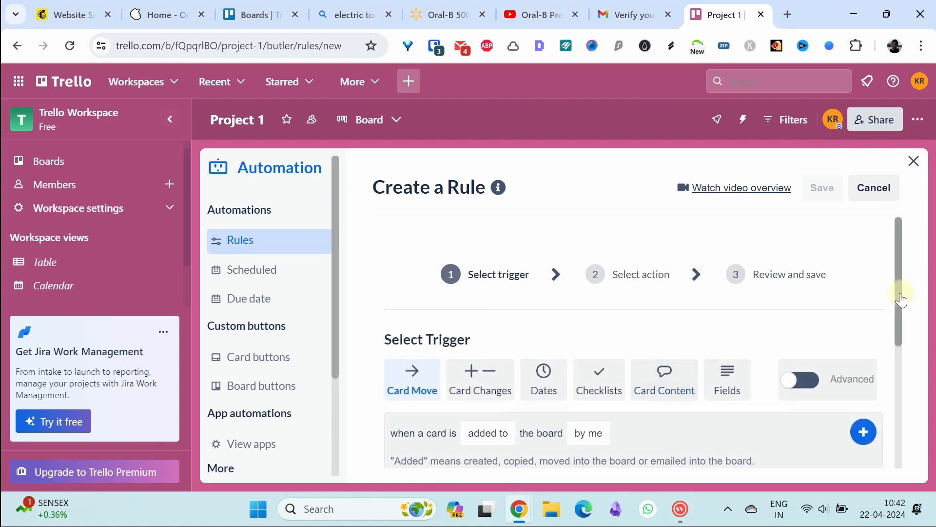
scroll(901, 322, down, 1)
scroll(900, 322, down, 1)
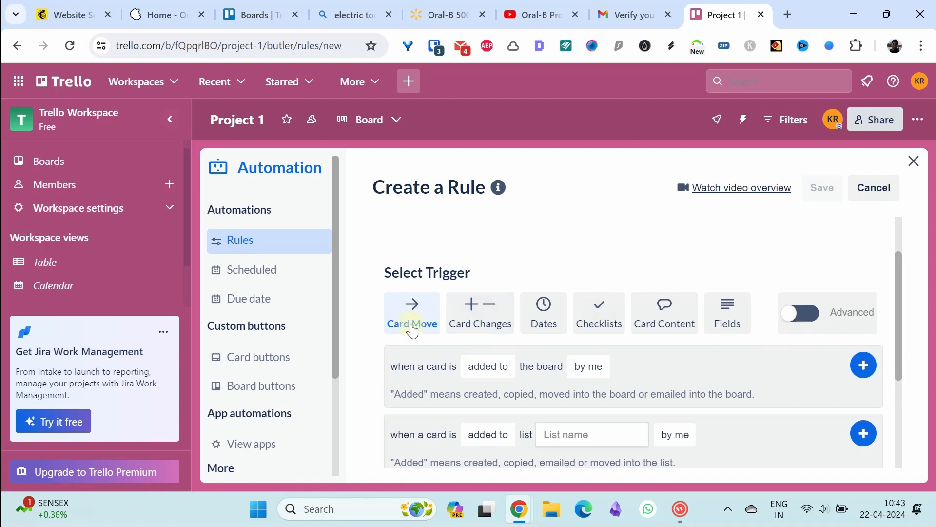
click(424, 307)
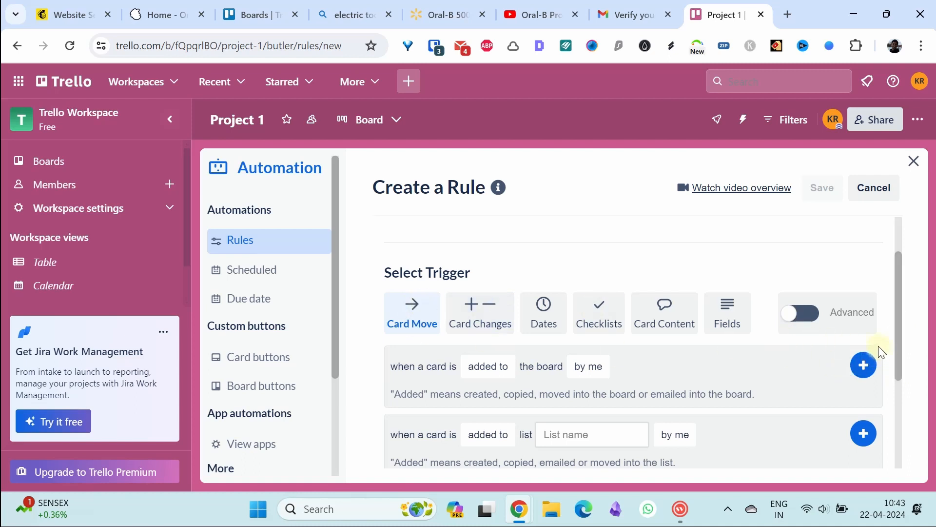
drag(900, 335, 900, 370)
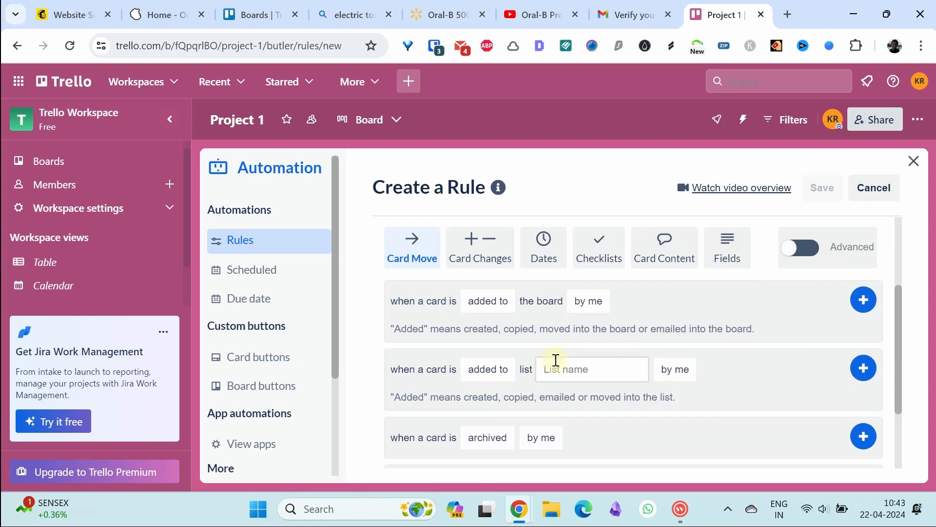
click(485, 371)
click(600, 390)
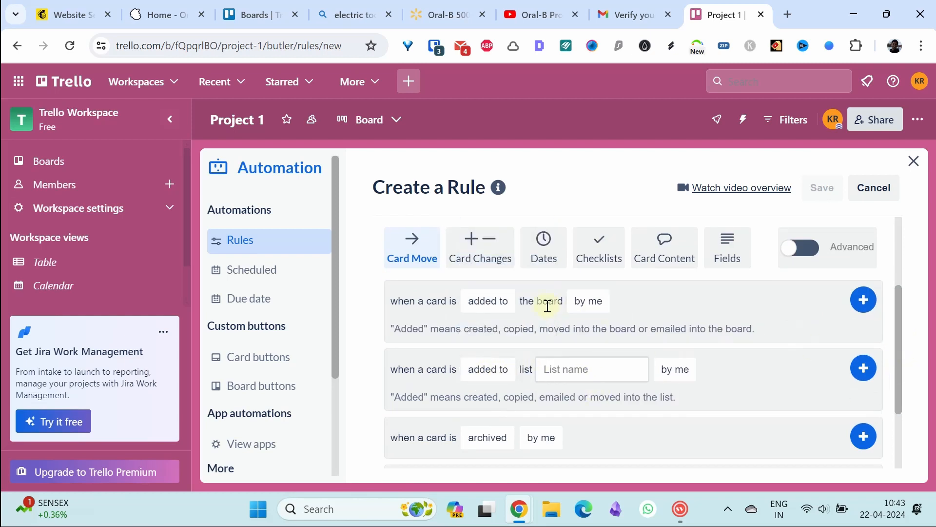
click(488, 301)
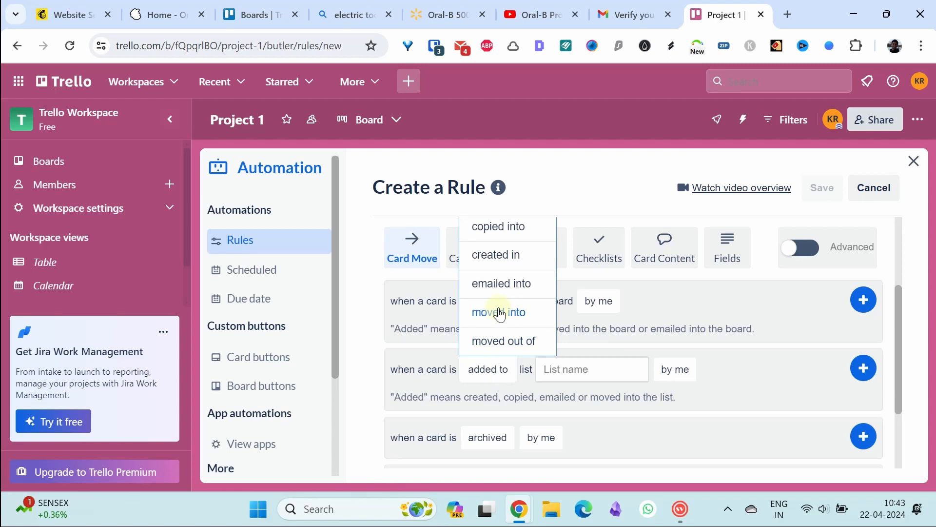
click(499, 313)
click(563, 366)
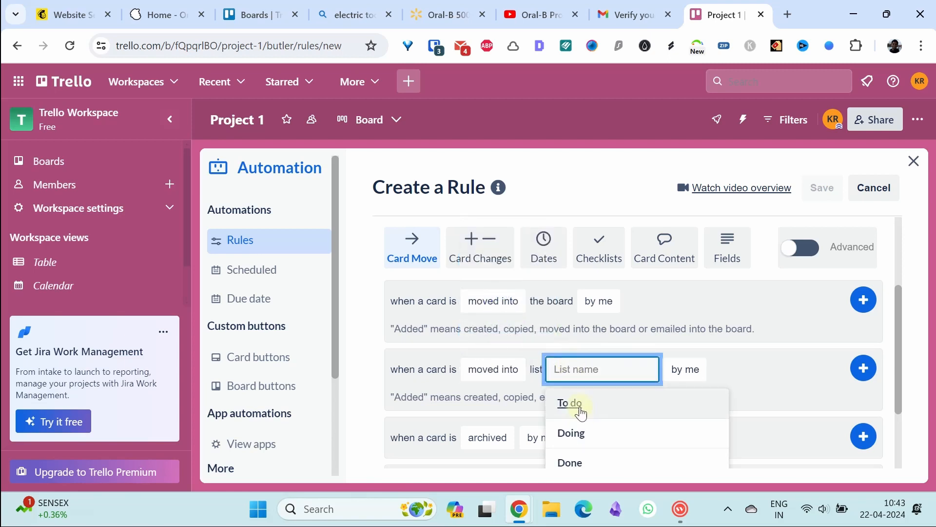
click(579, 433)
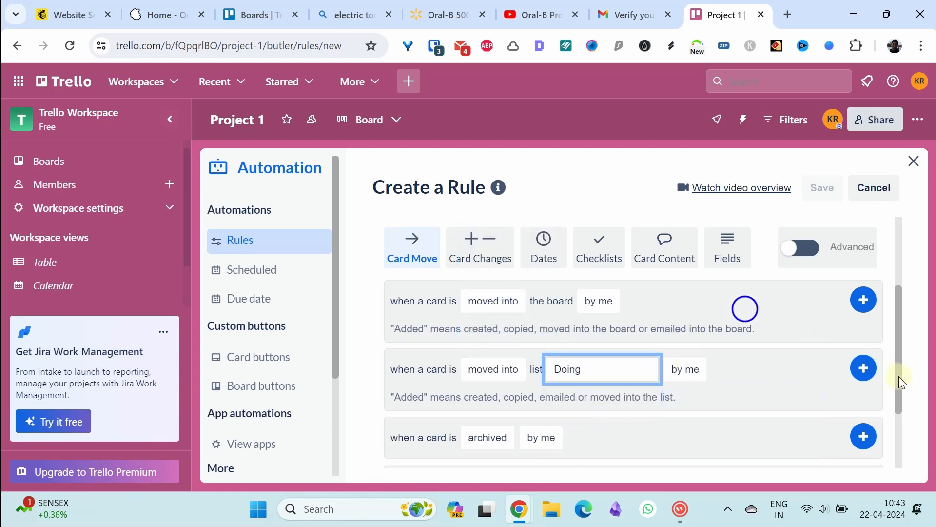
click(863, 369)
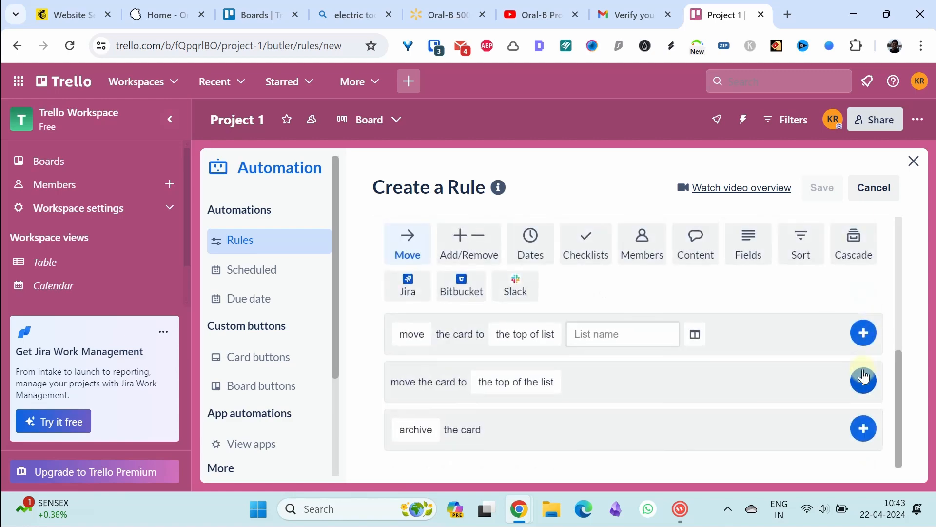
Scroll through the rule's available action options
scroll(887, 311, up, 3)
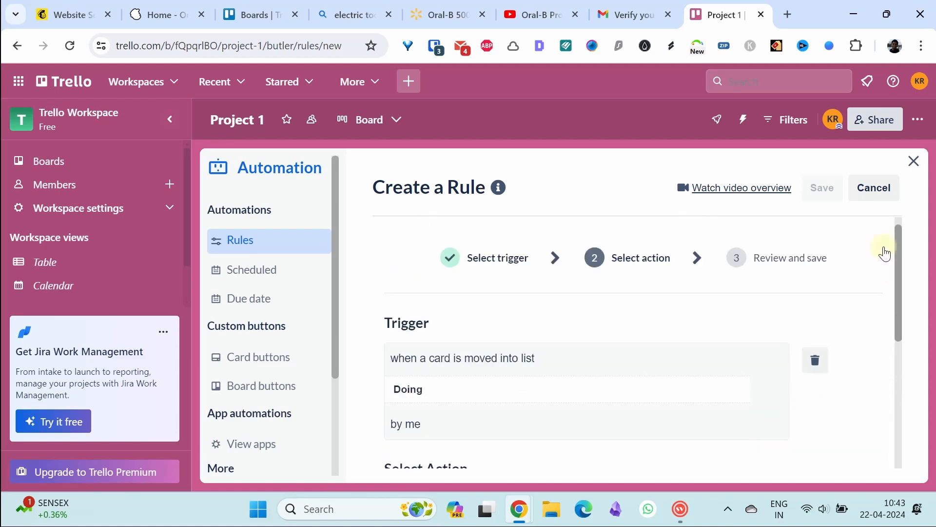
scroll(893, 283, down, 3)
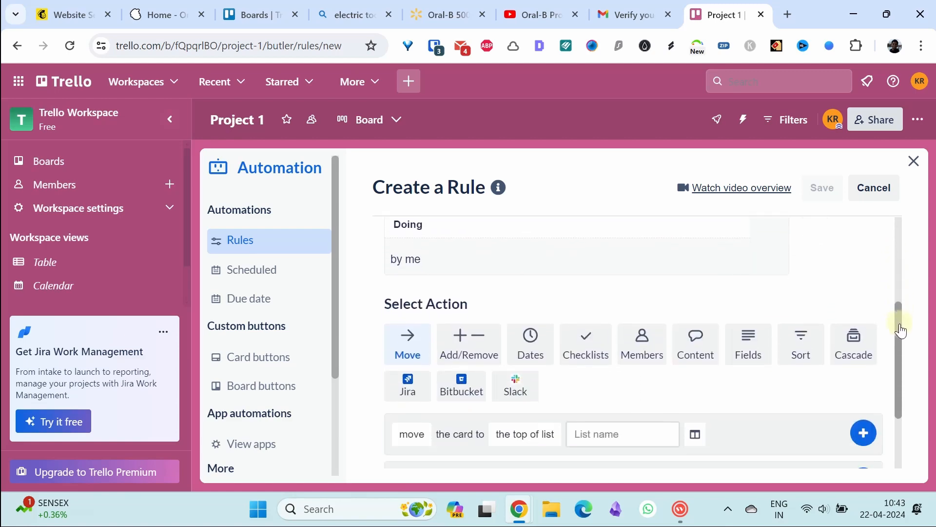
scroll(901, 326, down, 1)
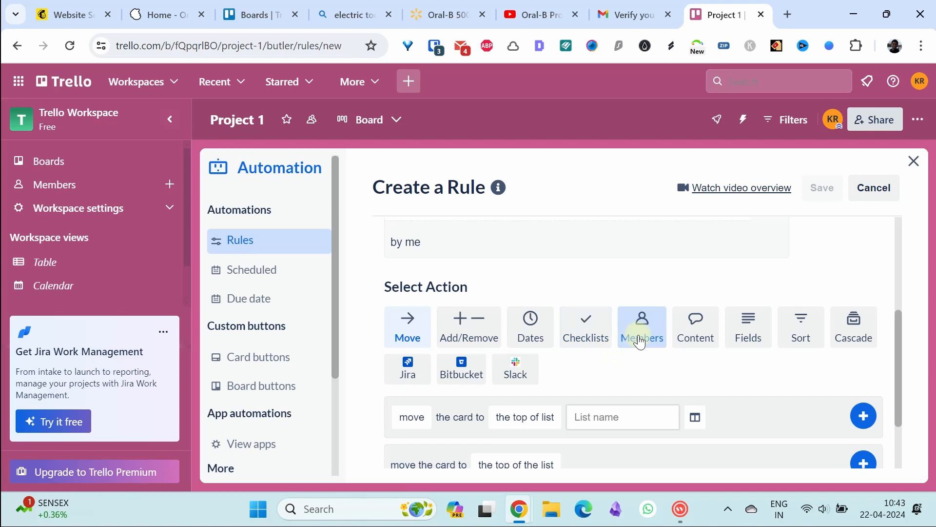
drag(895, 345, 900, 366)
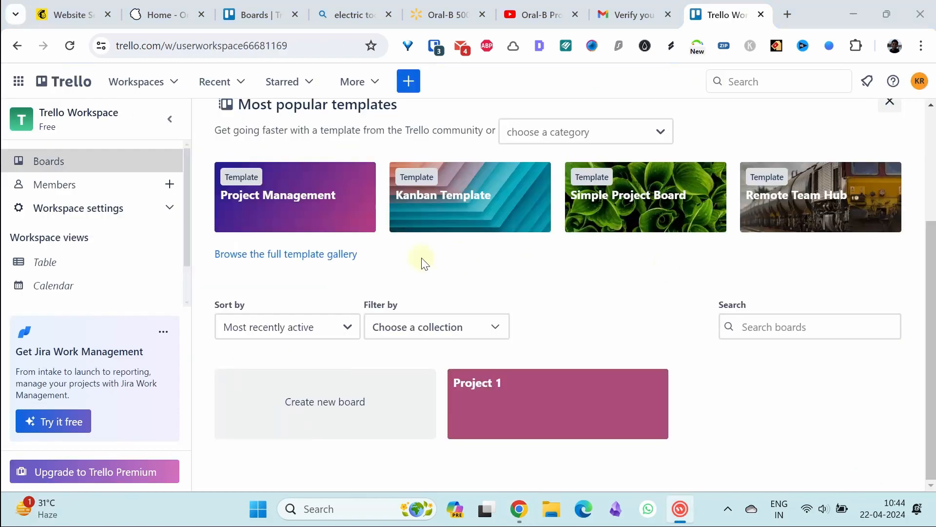
From the workspace boards list, create a new board titled 'Project 2'
click(63, 160)
click(338, 405)
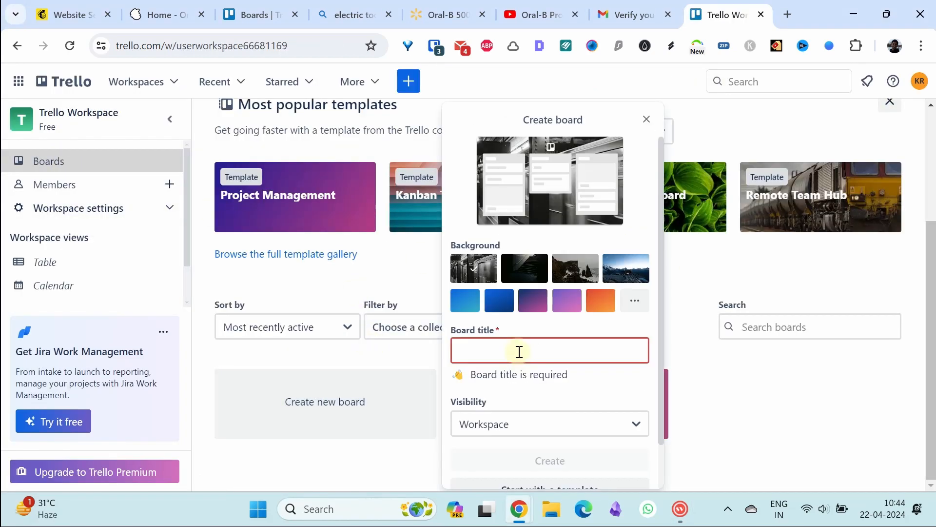
click(519, 349)
text(Project 2)
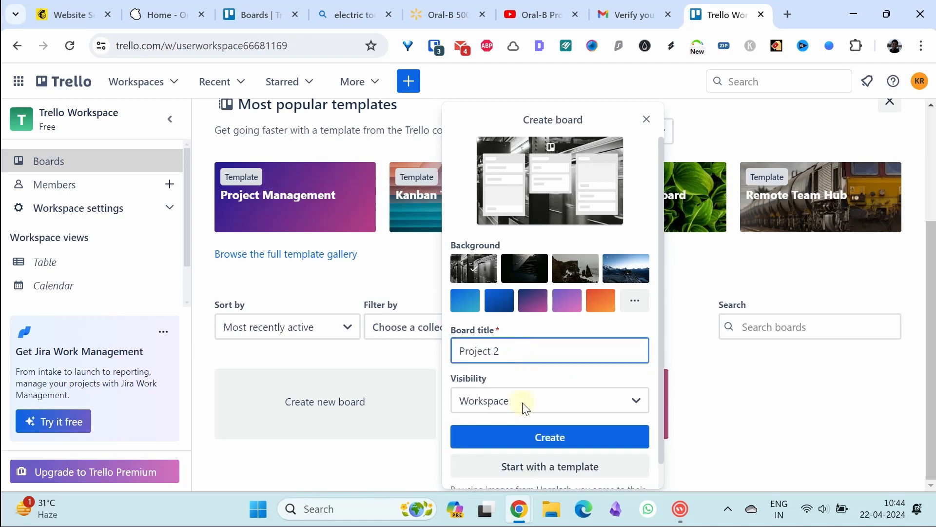
click(545, 440)
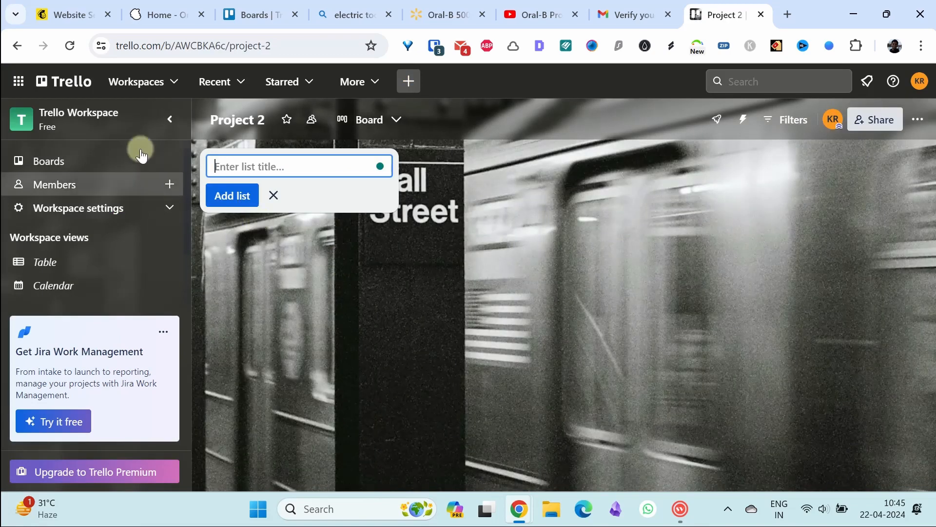
Return to the boards list, briefly open Project 1, then go back to the boards page
click(159, 161)
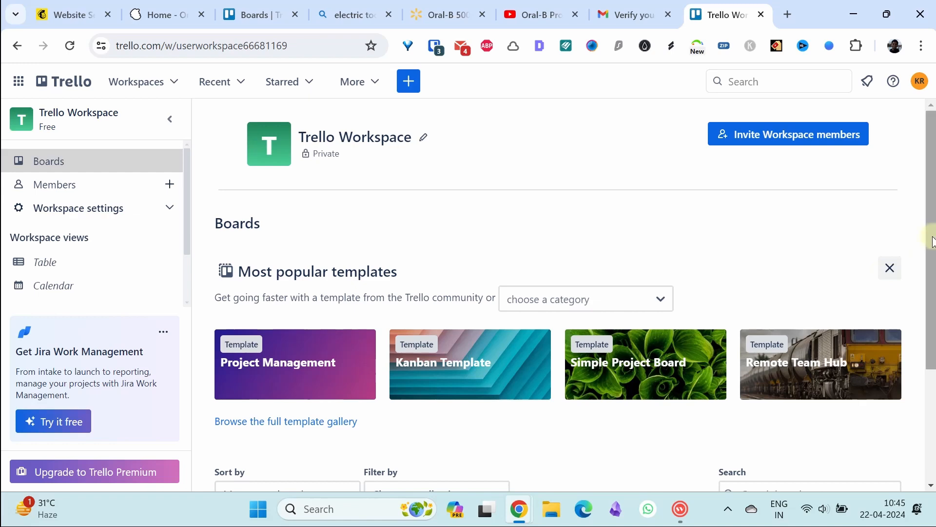
drag(932, 241, 932, 351)
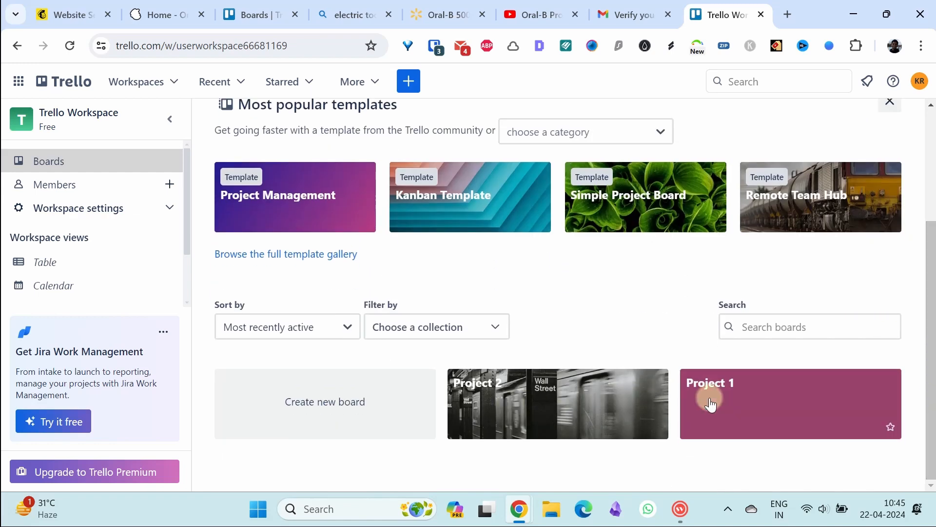
click(728, 406)
key(alt+Left)
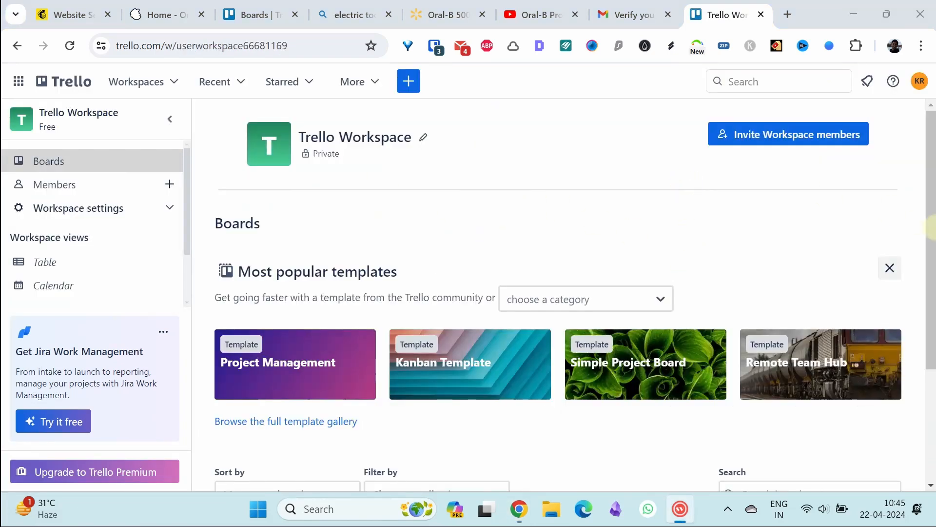
scroll(933, 237, down, 1)
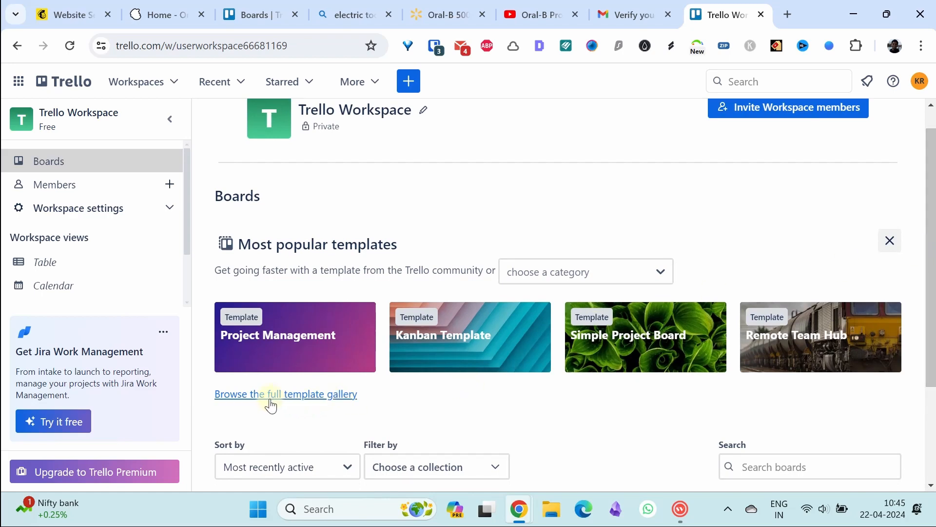
Scroll through the full template gallery, then view the Members page showing 1/10 collaborators
click(300, 404)
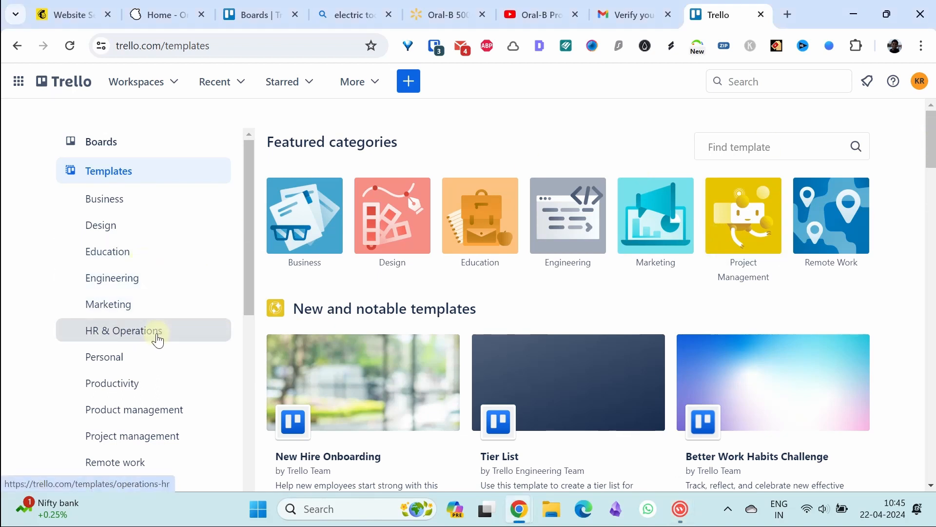
scroll(932, 165, down, 1)
scroll(932, 165, down, 2)
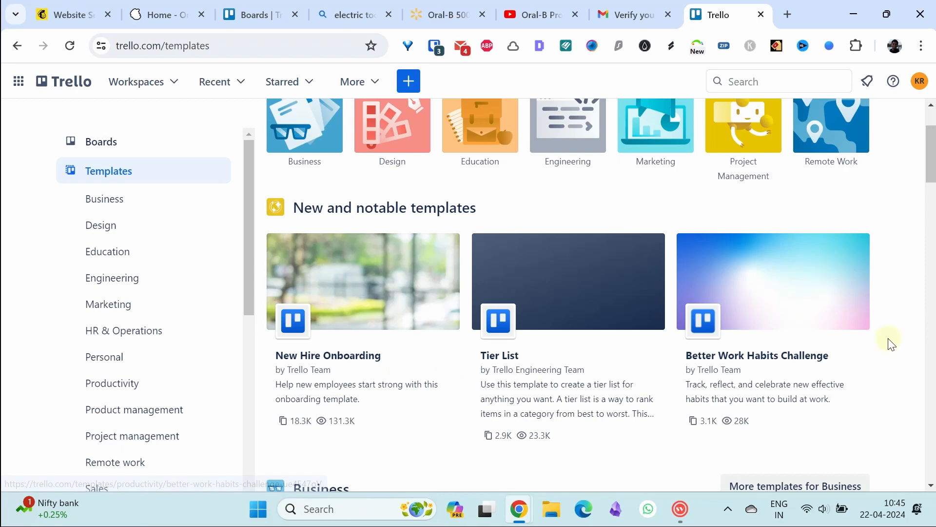
drag(932, 170, 929, 124)
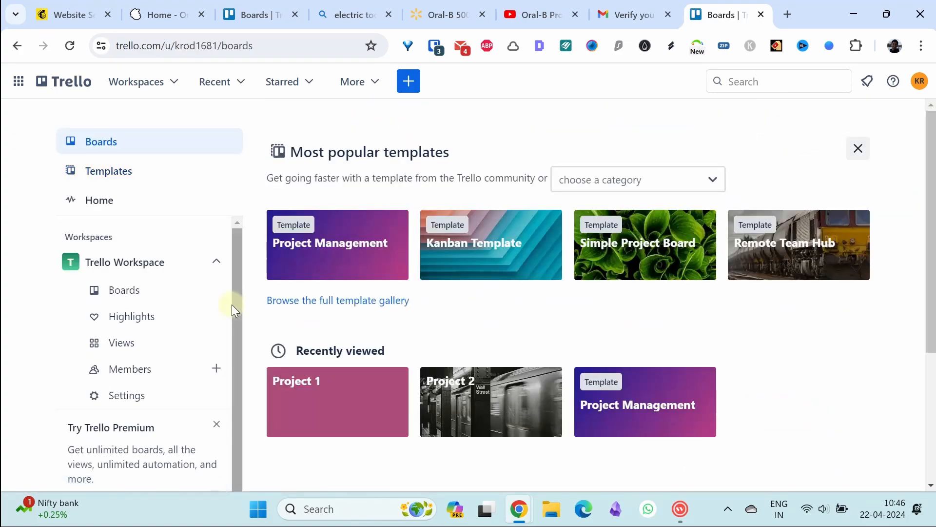
click(132, 374)
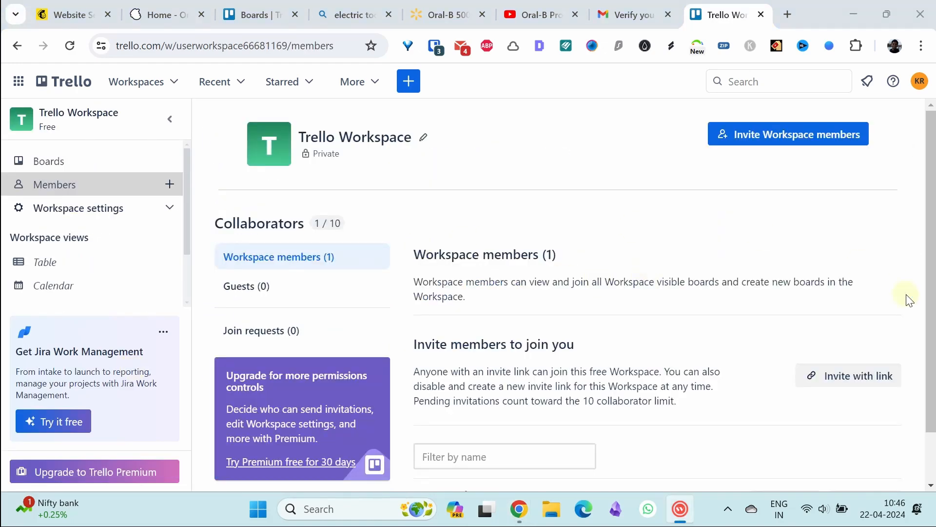
scroll(925, 256, down, 1)
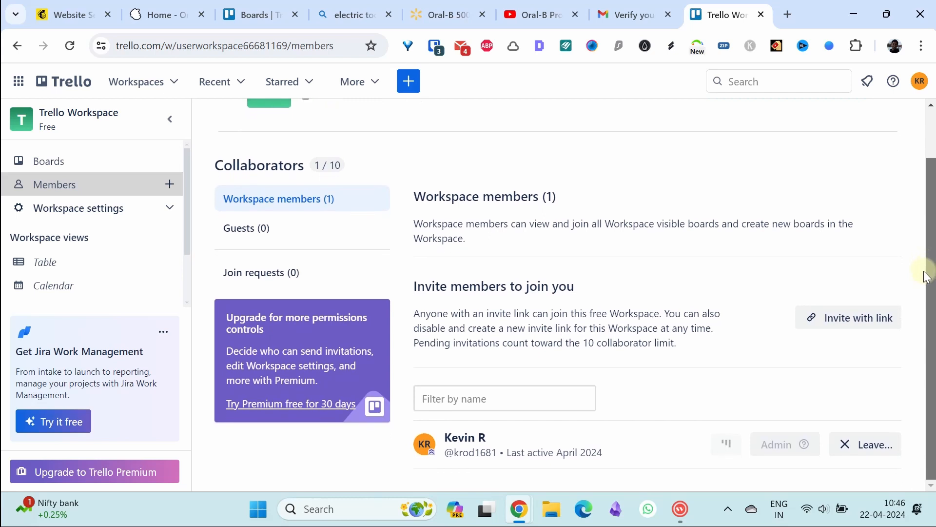